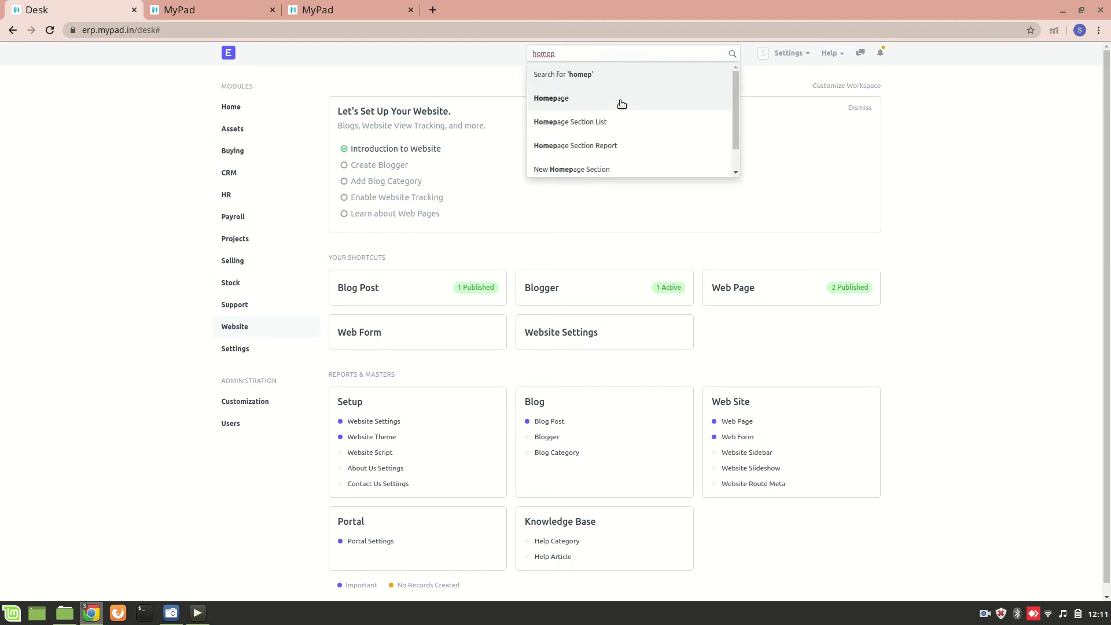
Pick Homepage from the 'homep' search suggestions to open the MyPad Homepage record
left_click(621, 100)
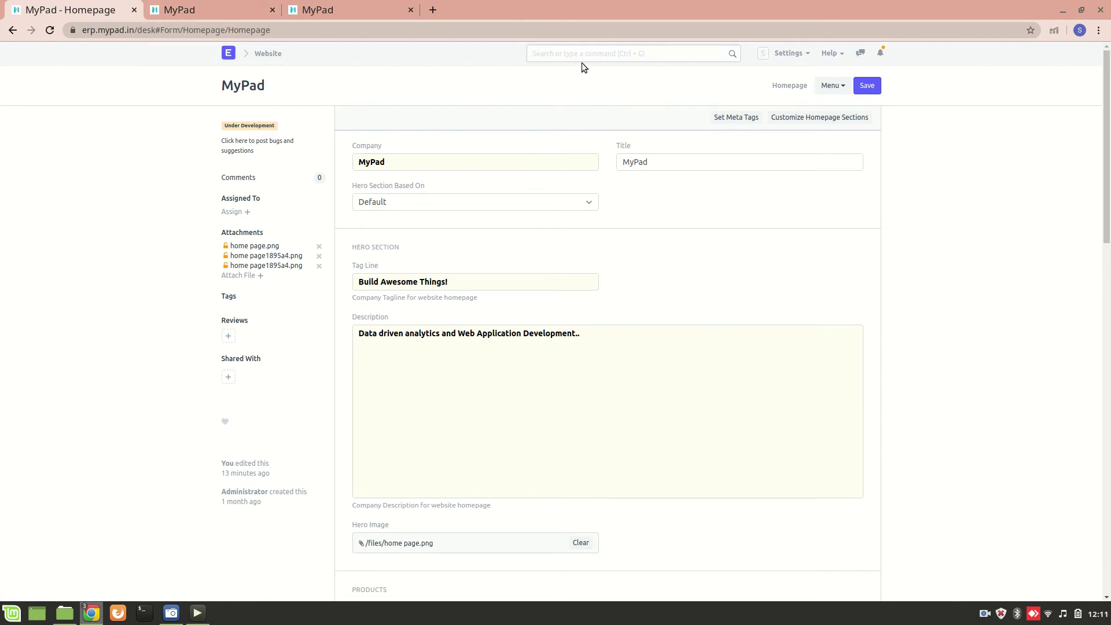
Search 'website set' and open Website Settings, with home page 'home' and theme Mypad
type("we")
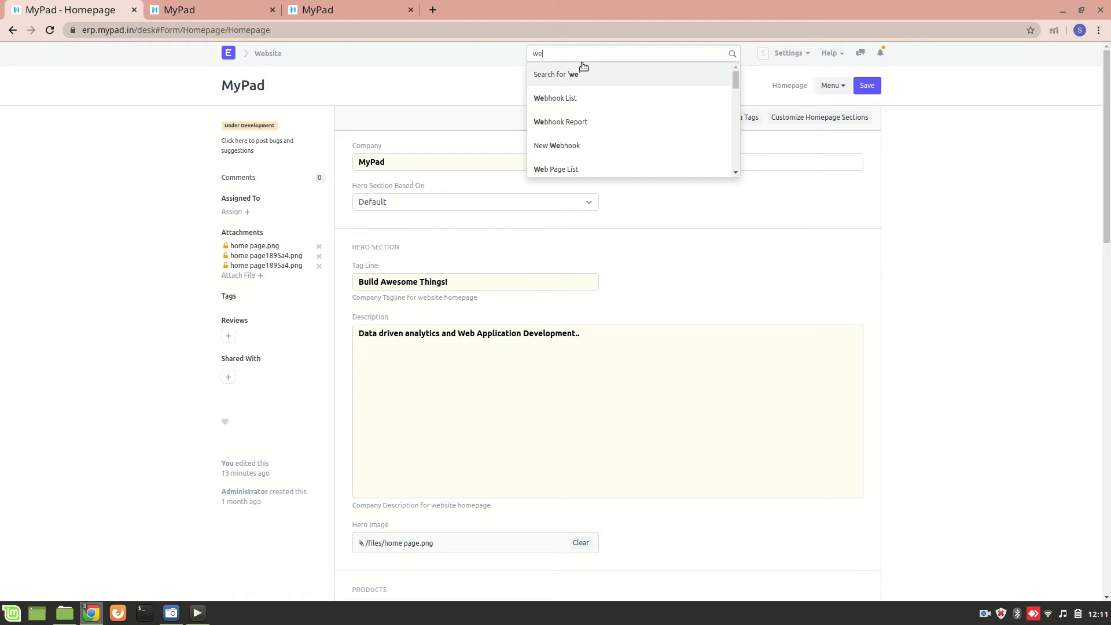
type("bsit")
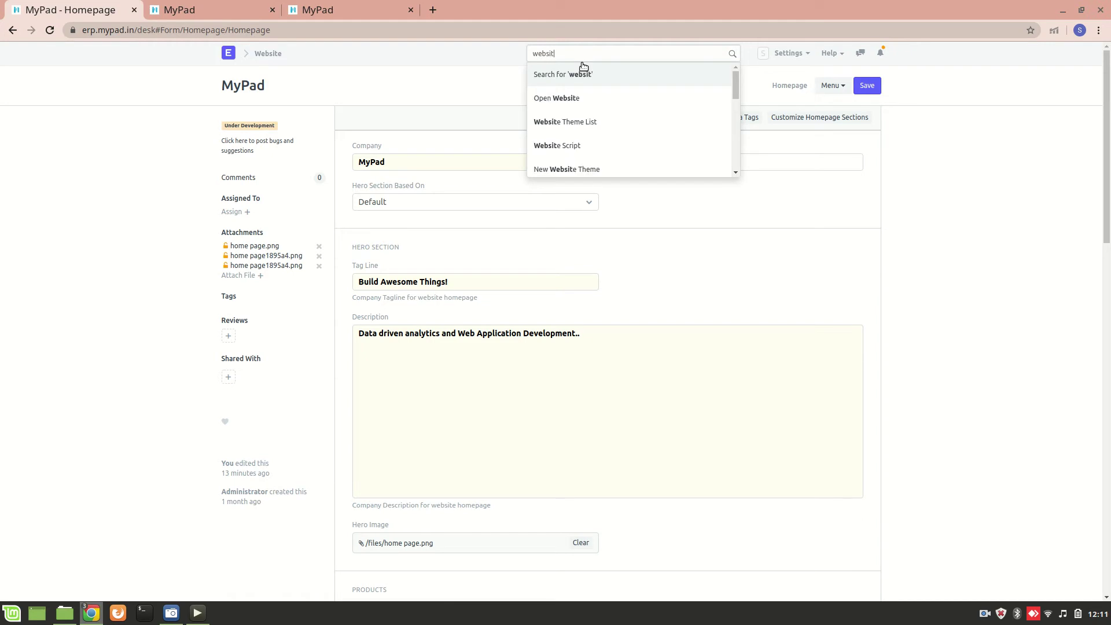
type("e s")
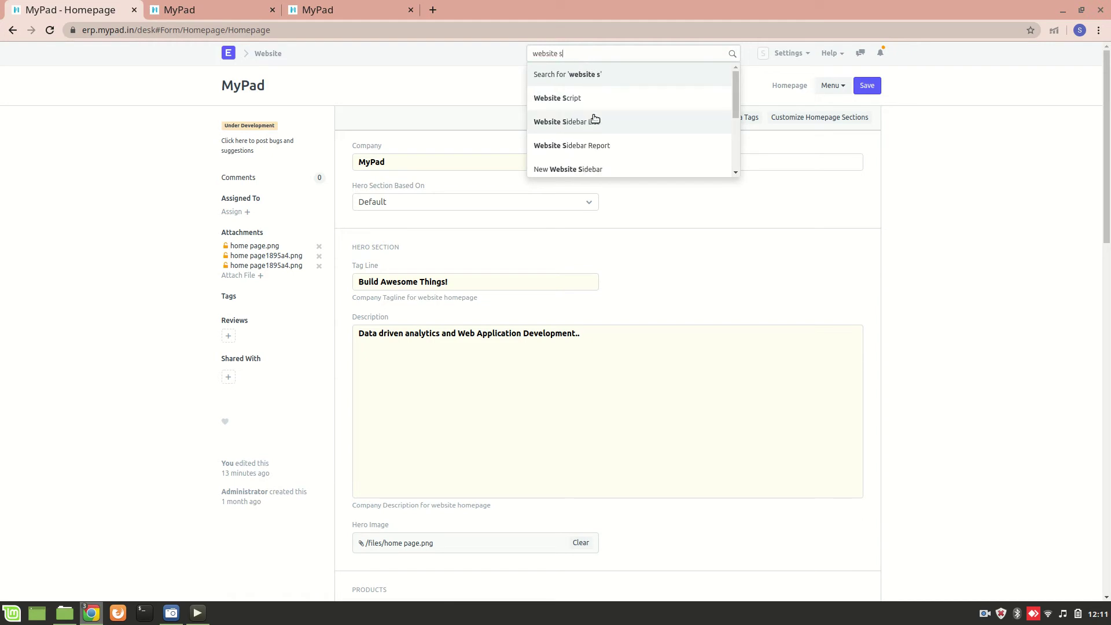
type("et")
left_click(588, 92)
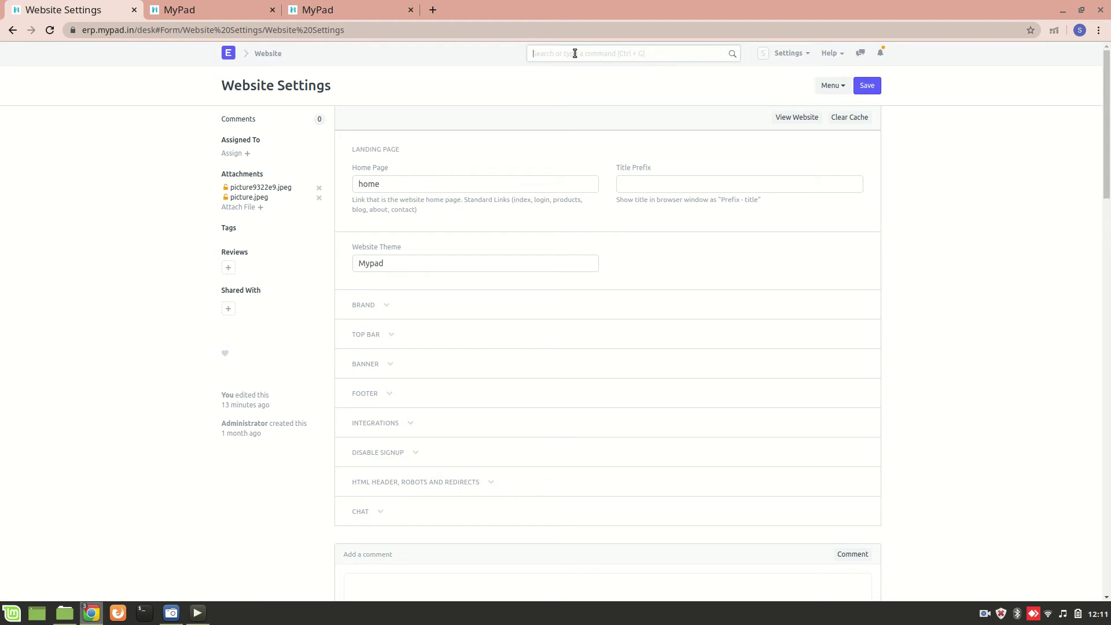
Reopen the MyPad Homepage record via 'homep' and scroll to its Products table
type("homep")
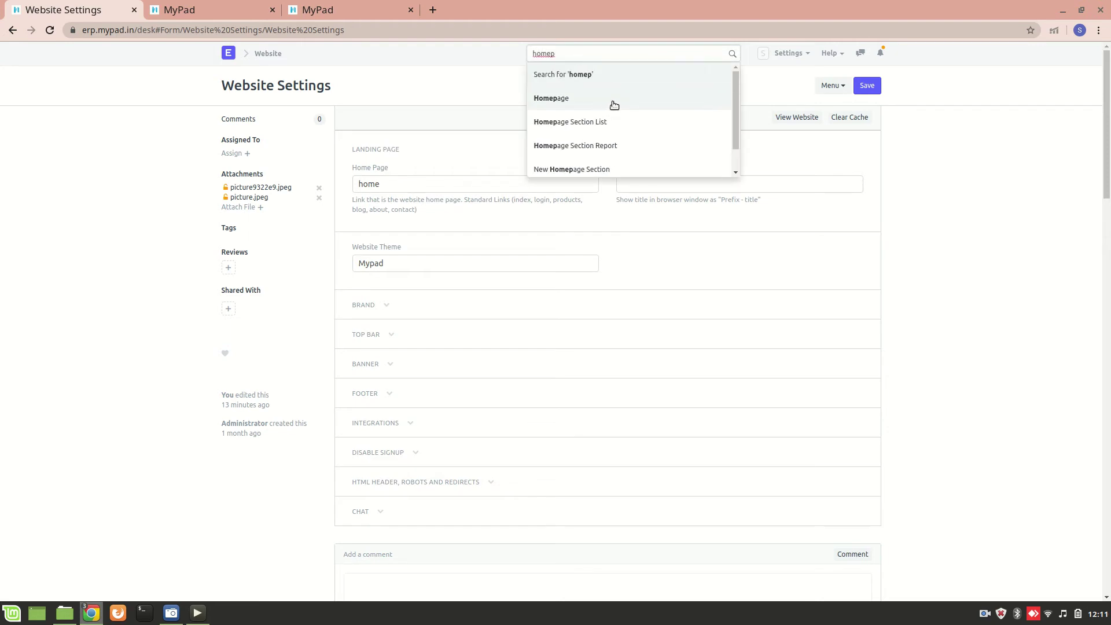
left_click(607, 106)
scroll(389, 322, "down", 3)
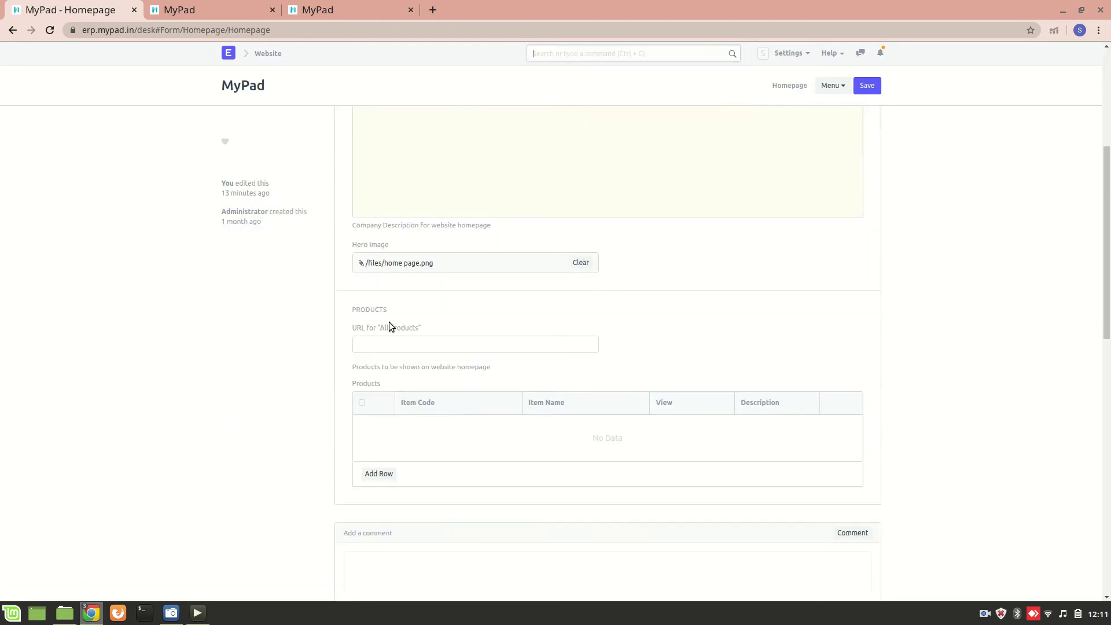
scroll(389, 325, "down", 2)
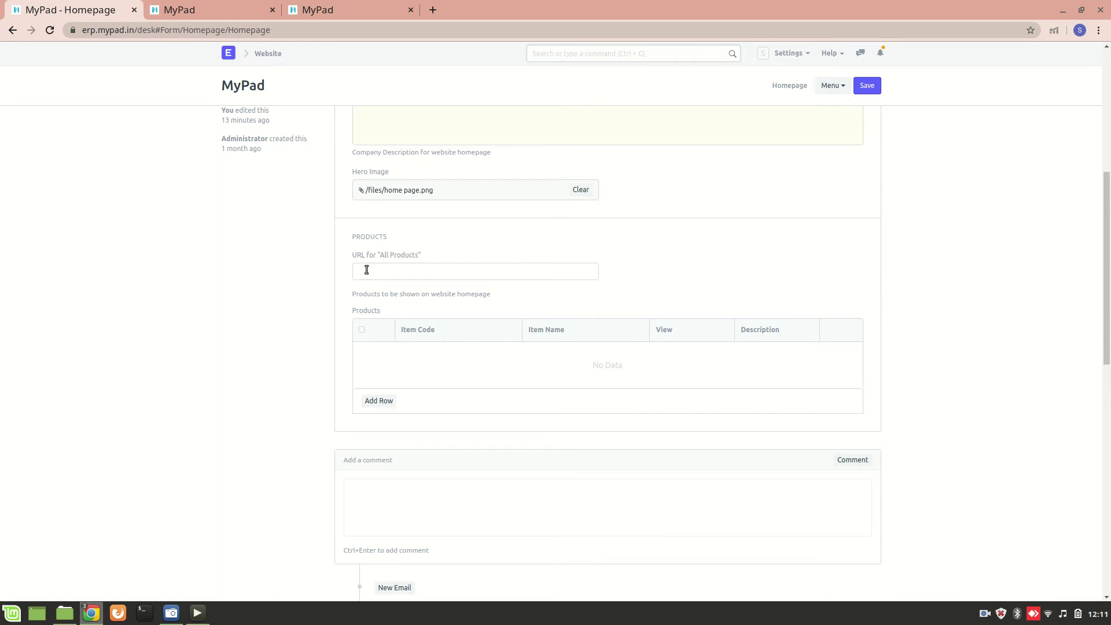
Add a product row with Isometric 3D Mockups as its item code
left_click(379, 402)
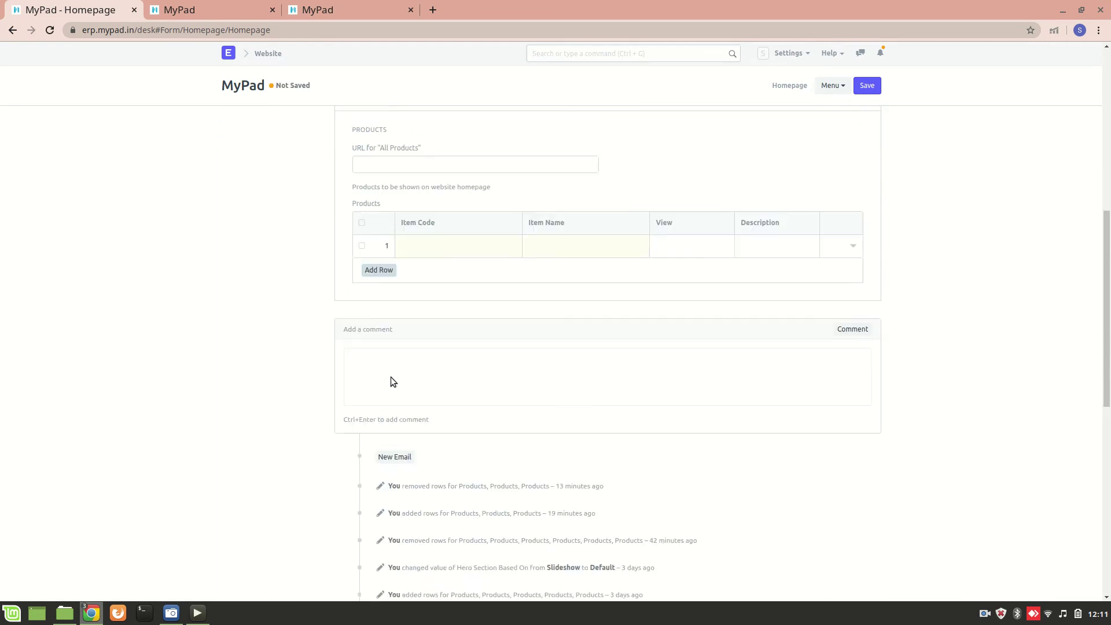
left_click(443, 151)
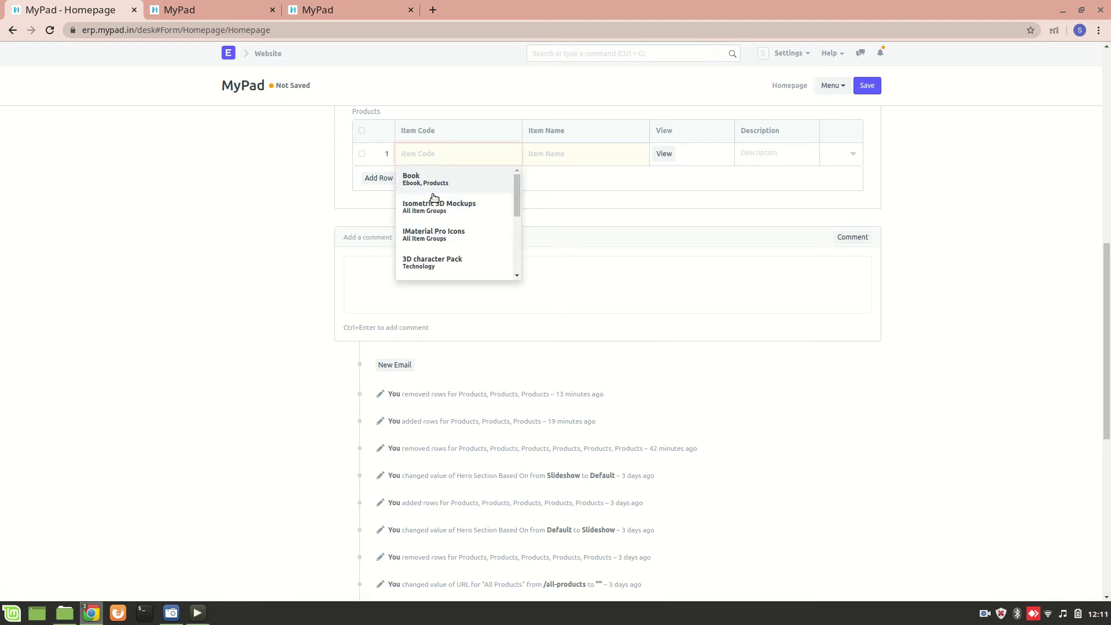
scroll(442, 238, "down", 5)
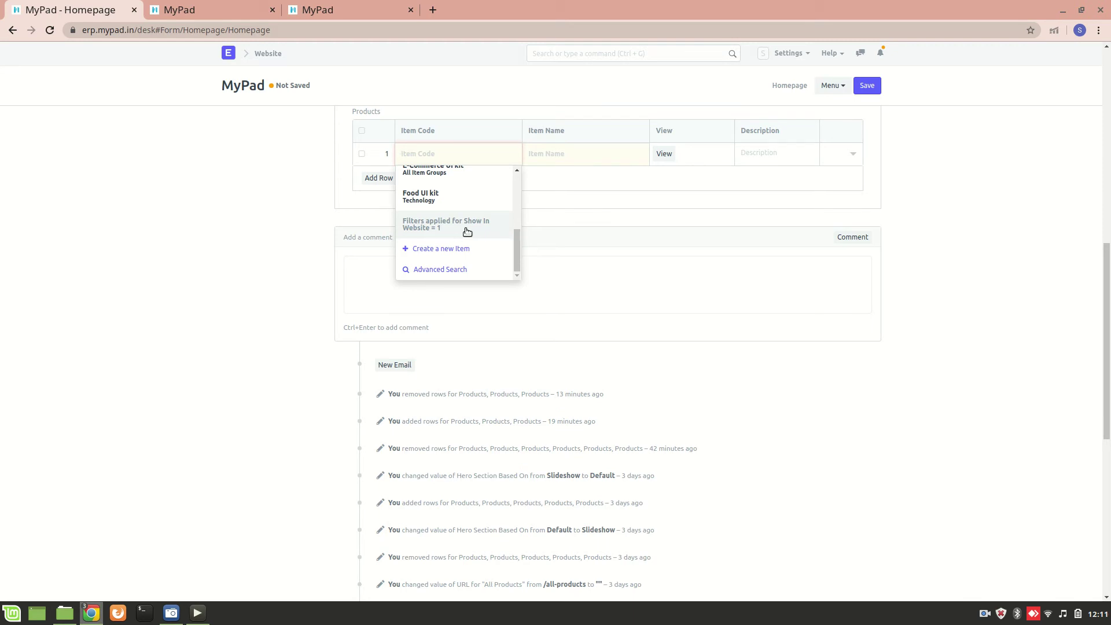
scroll(467, 232, "up", 5)
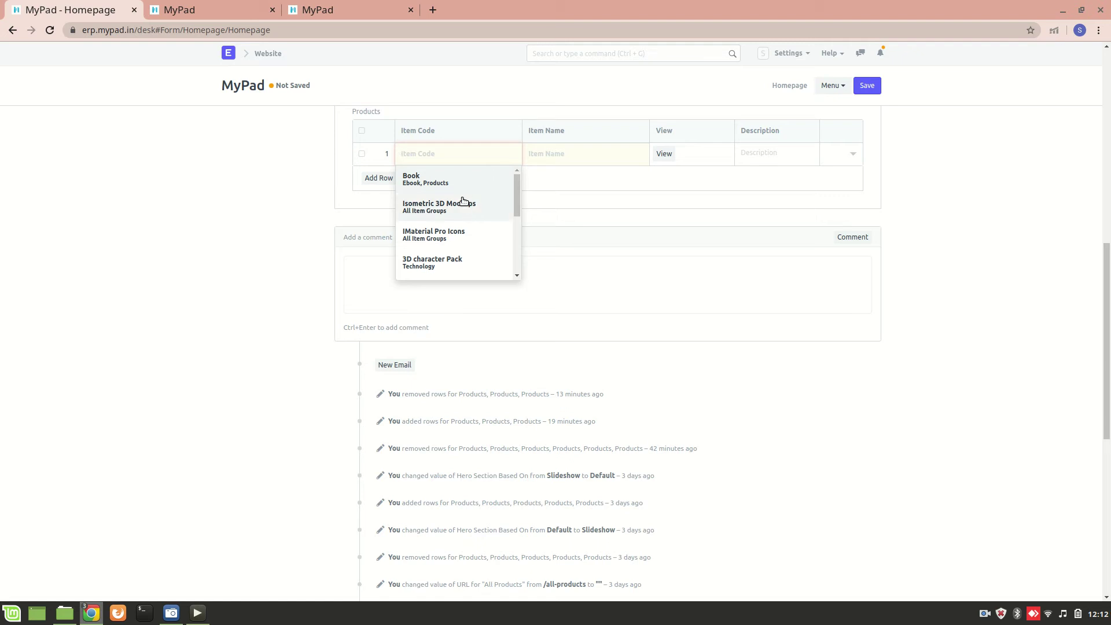
scroll(460, 201, "down", 1)
scroll(457, 201, "up", 1)
left_click(455, 204)
left_click(379, 177)
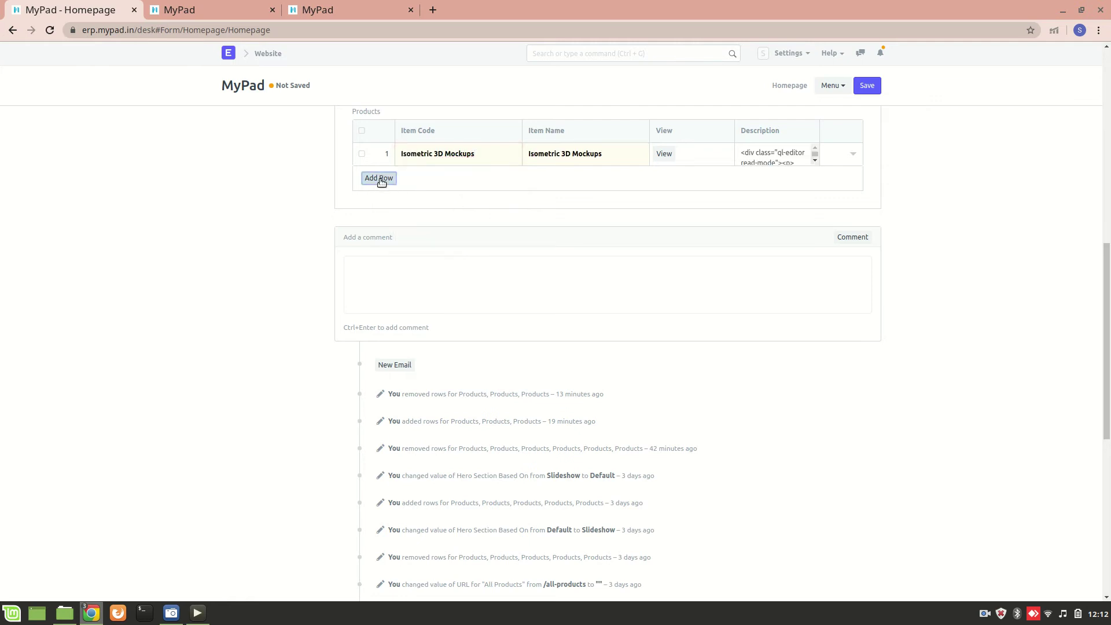
Fill rows 2 and 3 with IMaterial Pro Icons and 3D character Pack, then save
left_click(410, 180)
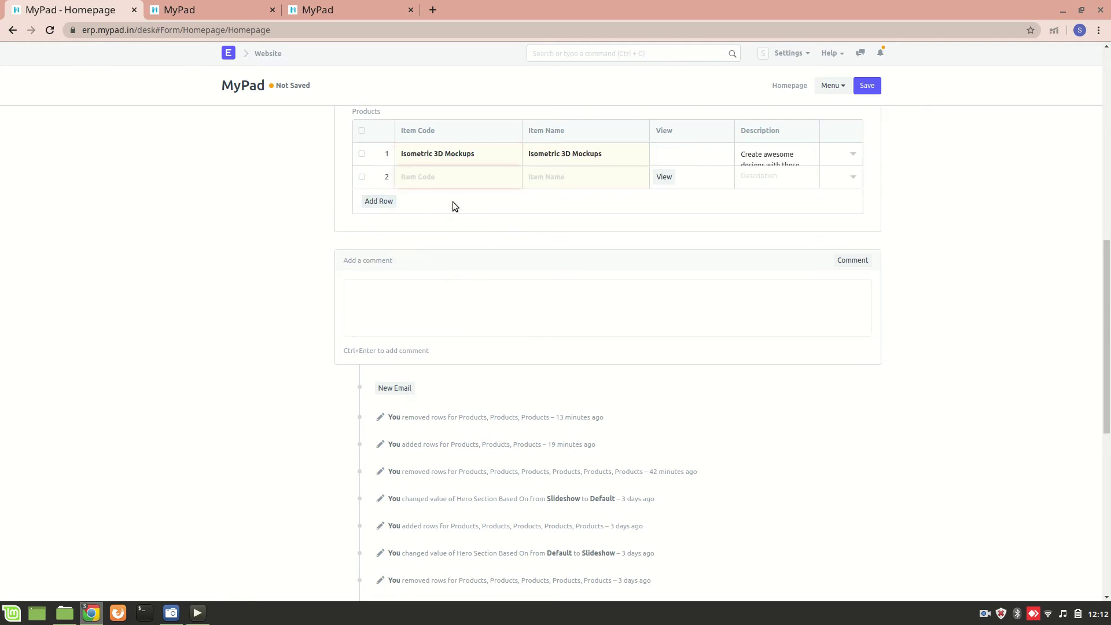
left_click(422, 179)
left_click(453, 265)
left_click(389, 202)
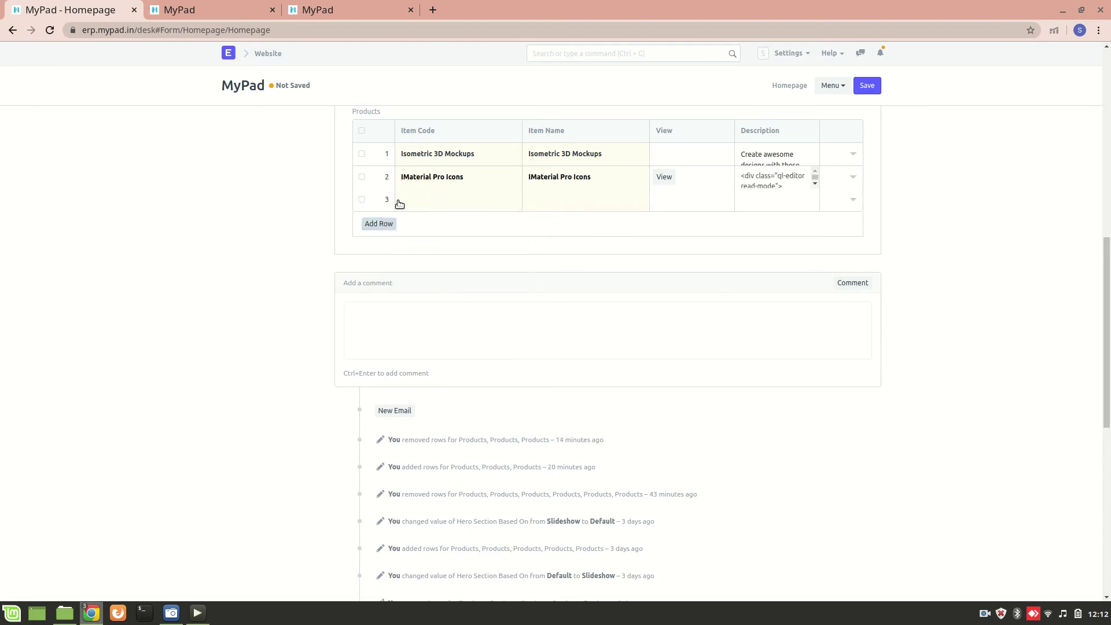
left_click(454, 202)
left_click(463, 303)
left_click(865, 88)
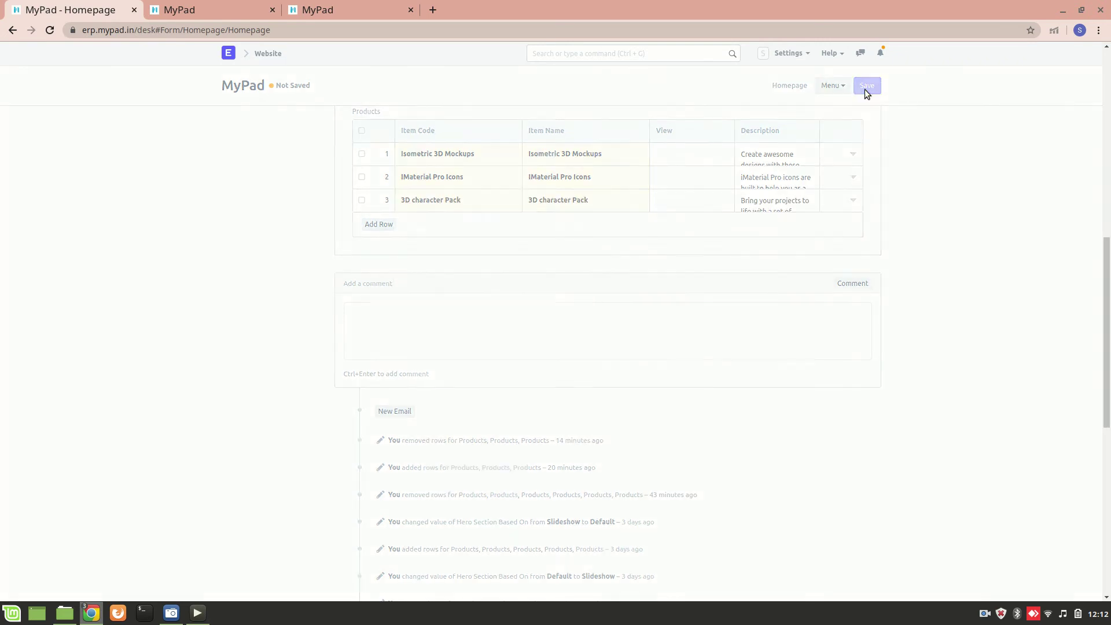
left_click(195, 8)
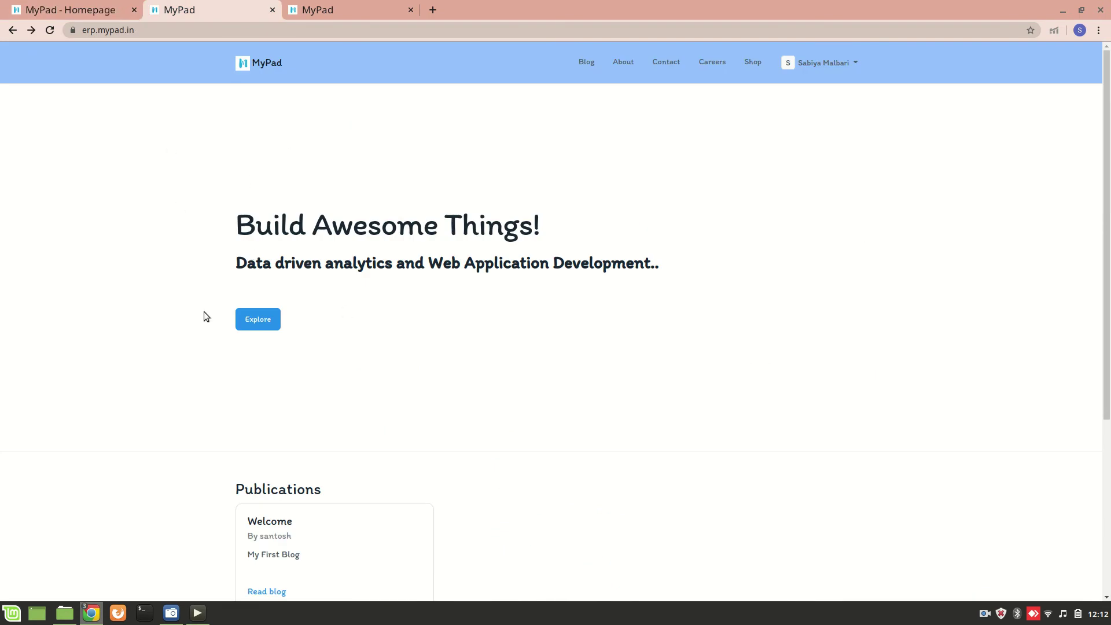
Reload the live site to check the three products, then open Products Settings via 'product se'
key("F5")
scroll(210, 346, "down", 6)
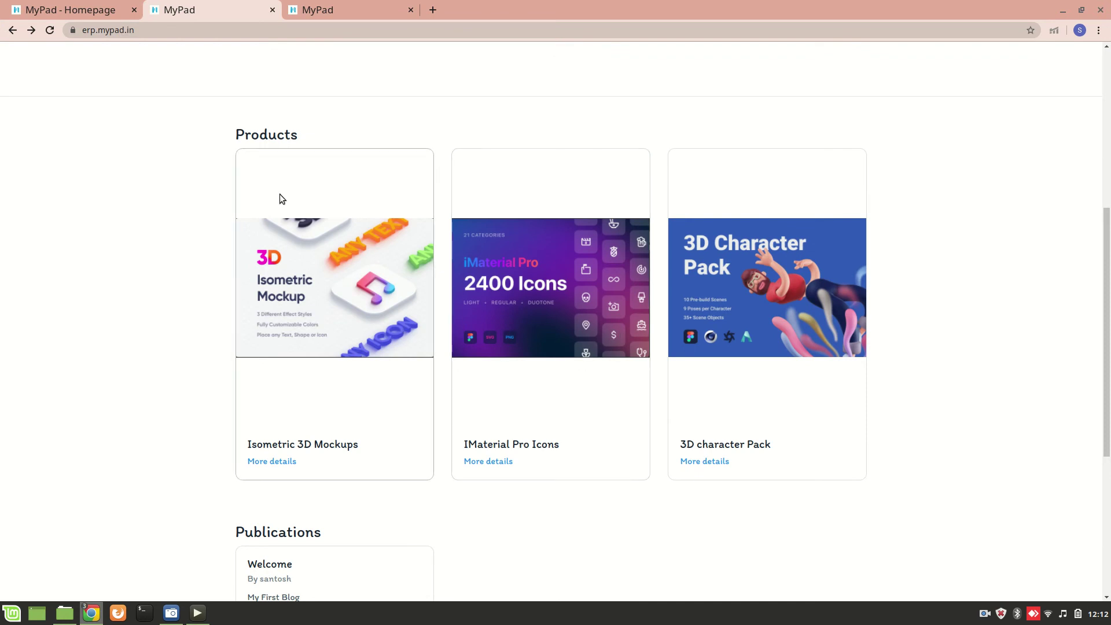
left_click(99, 8)
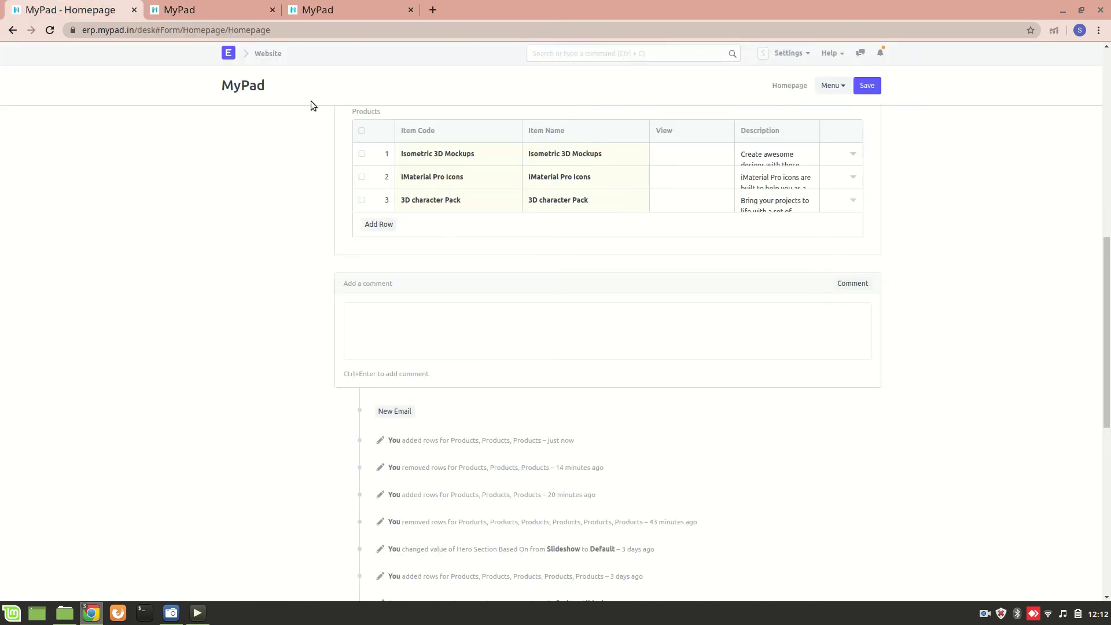
left_click(628, 52)
type("product")
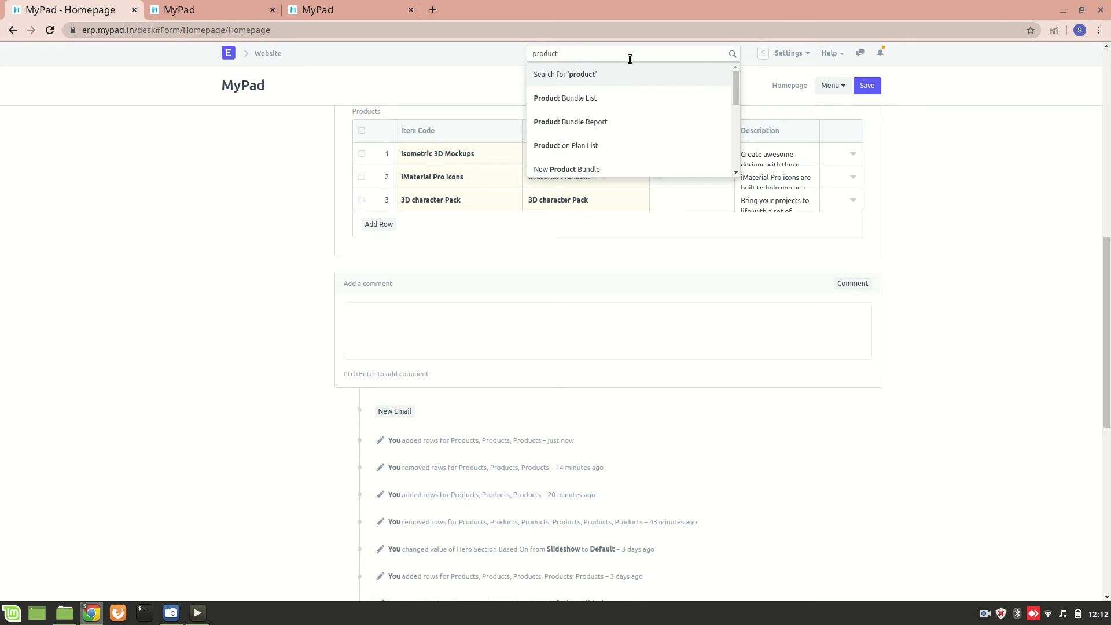
type(" se")
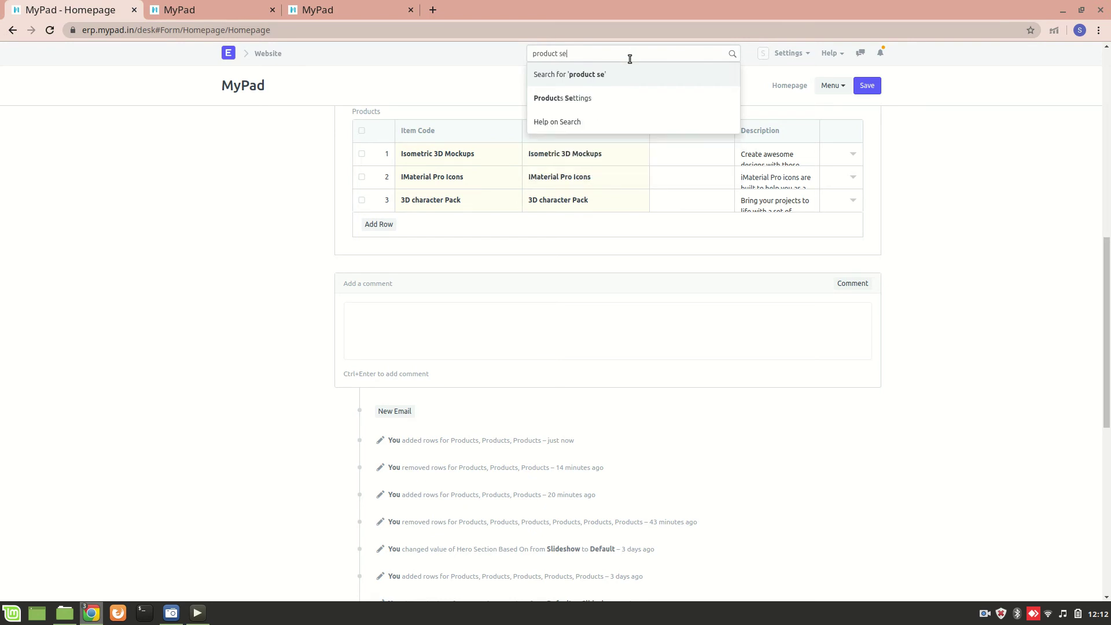
left_click(653, 102)
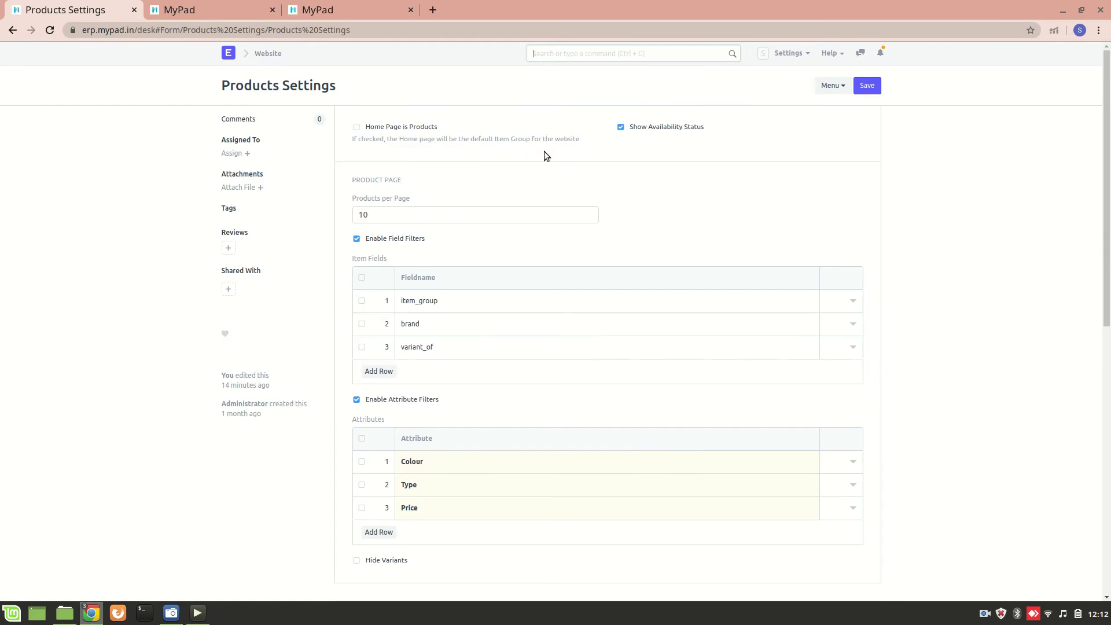
Enable Home Page is Products, save, and reload the live MyPad site
left_click(357, 127)
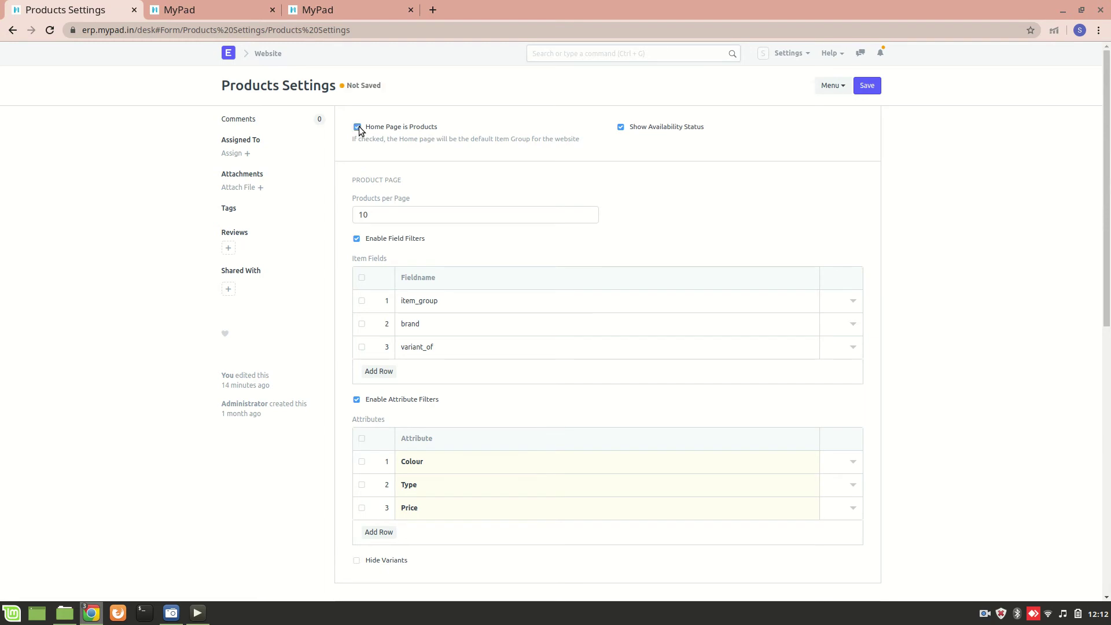
left_click(874, 91)
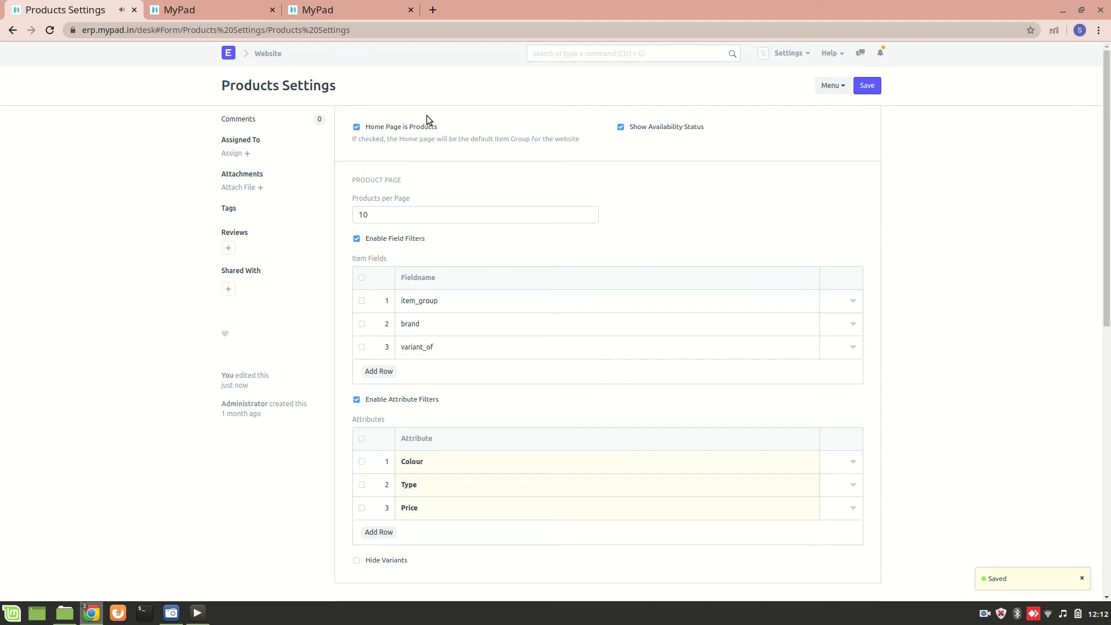
left_click(230, 5)
key("F5")
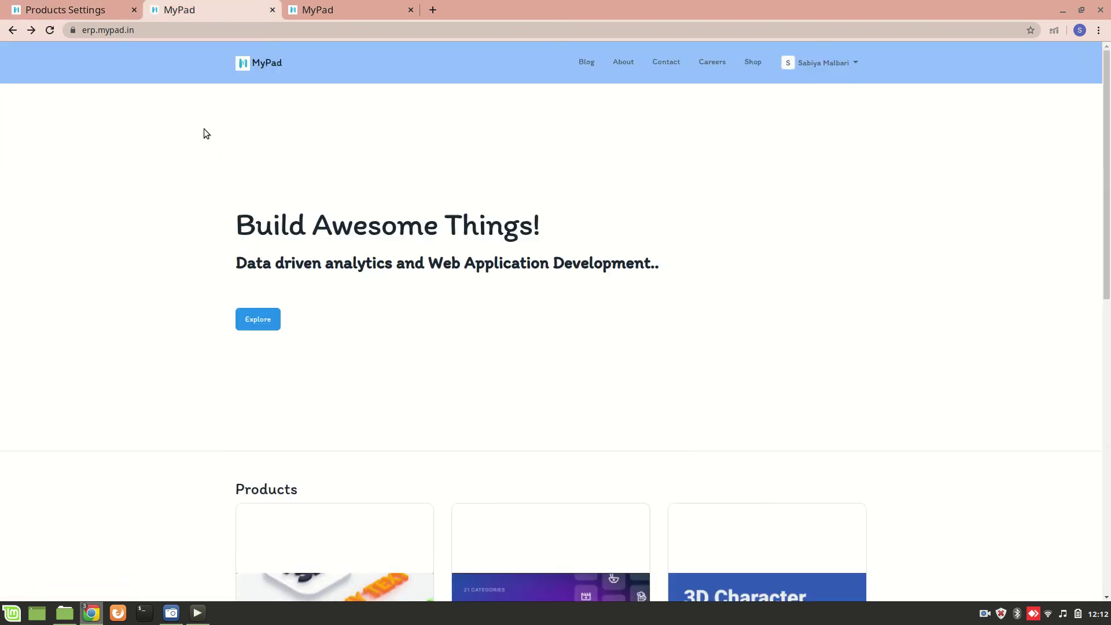
Back in the desk, search for 'website setti'
left_click(87, 5)
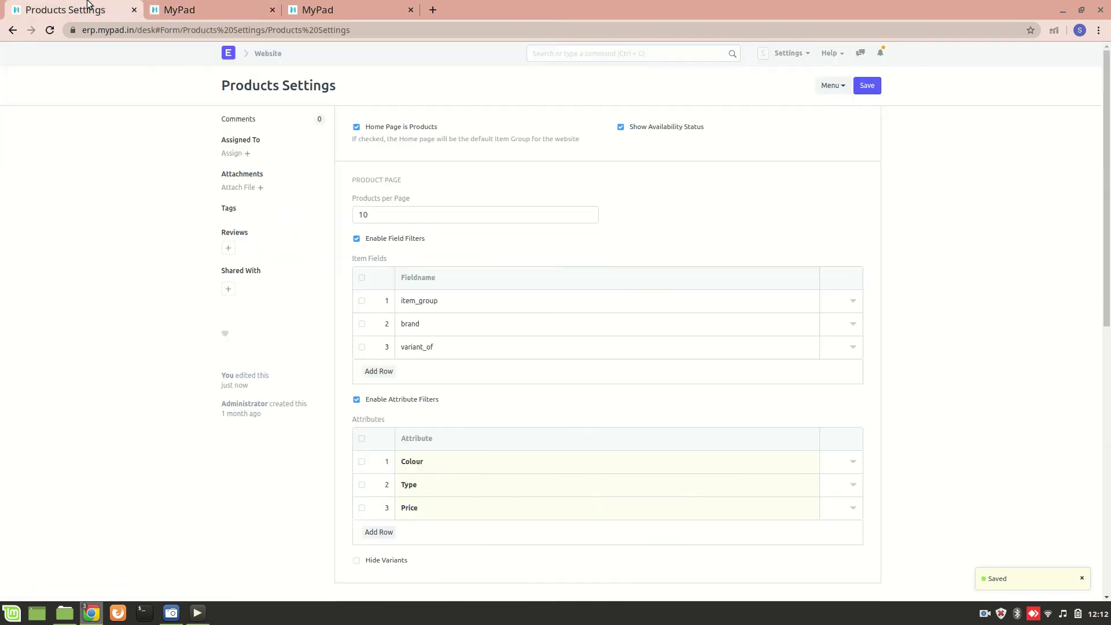
left_click(596, 52)
type("website ")
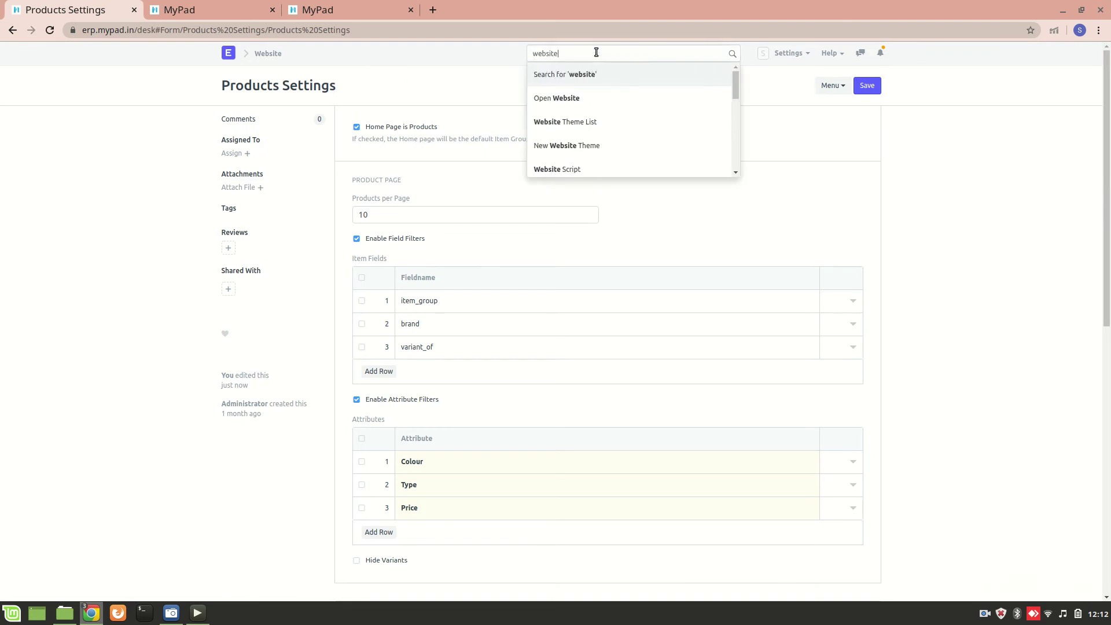
type("s")
type("etti")
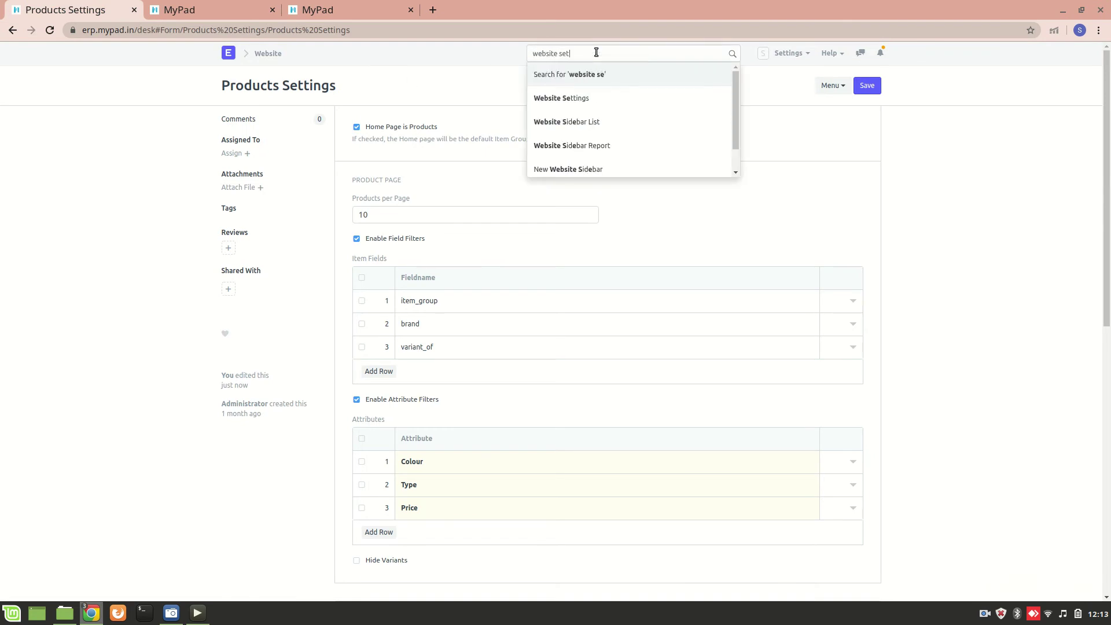
Open and reload Website Settings, showing Home Page 'products', then reload the live MyPad site
left_click(623, 107)
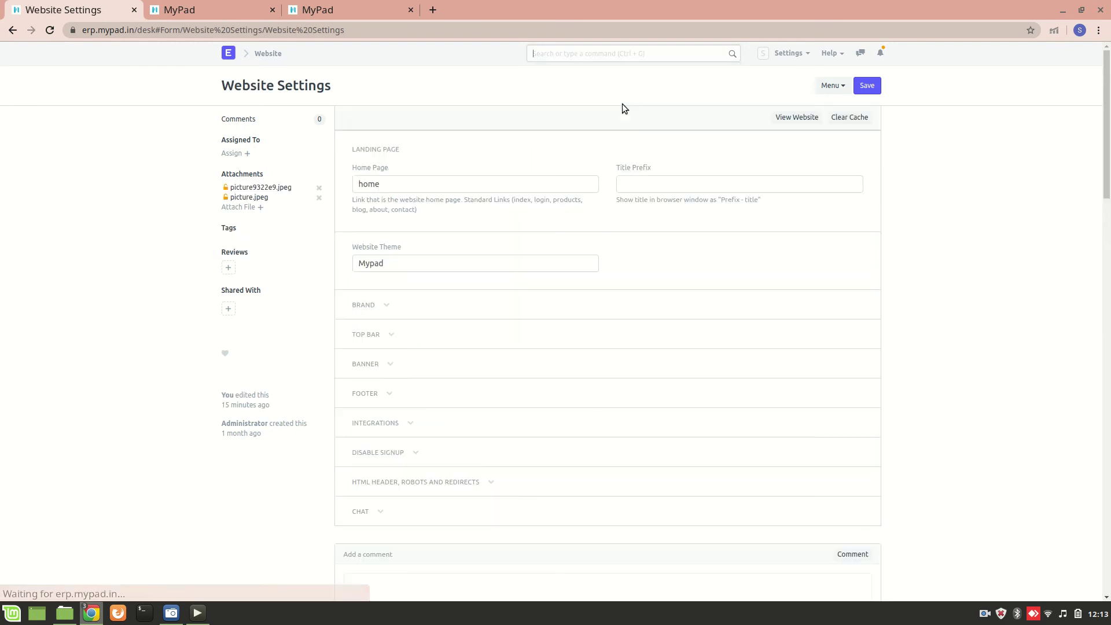
key("F5")
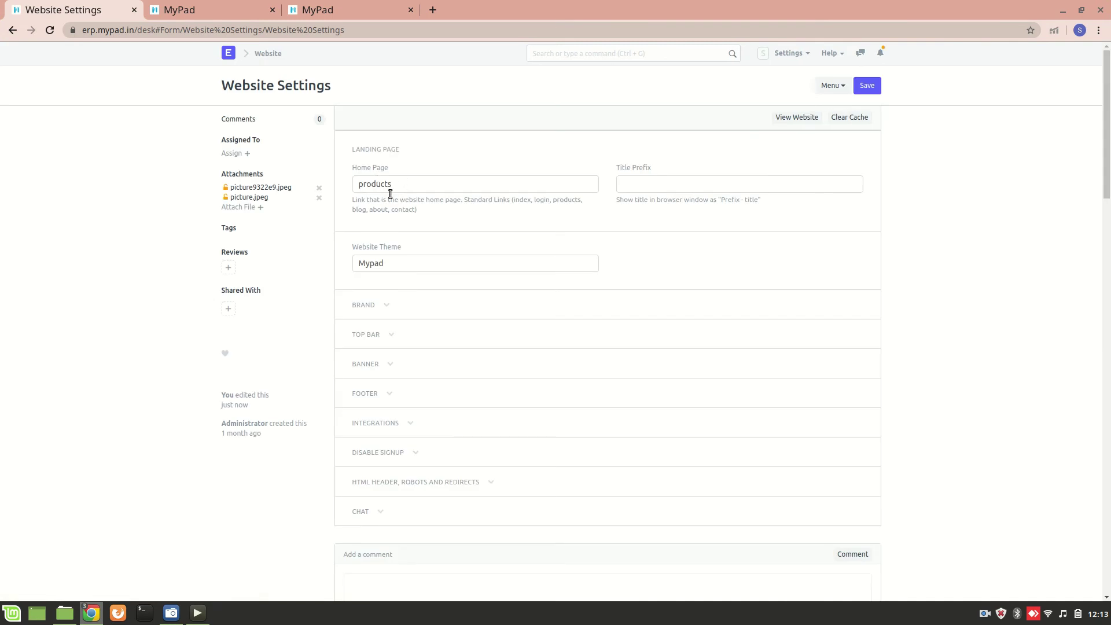
left_click(225, 7)
key("F5")
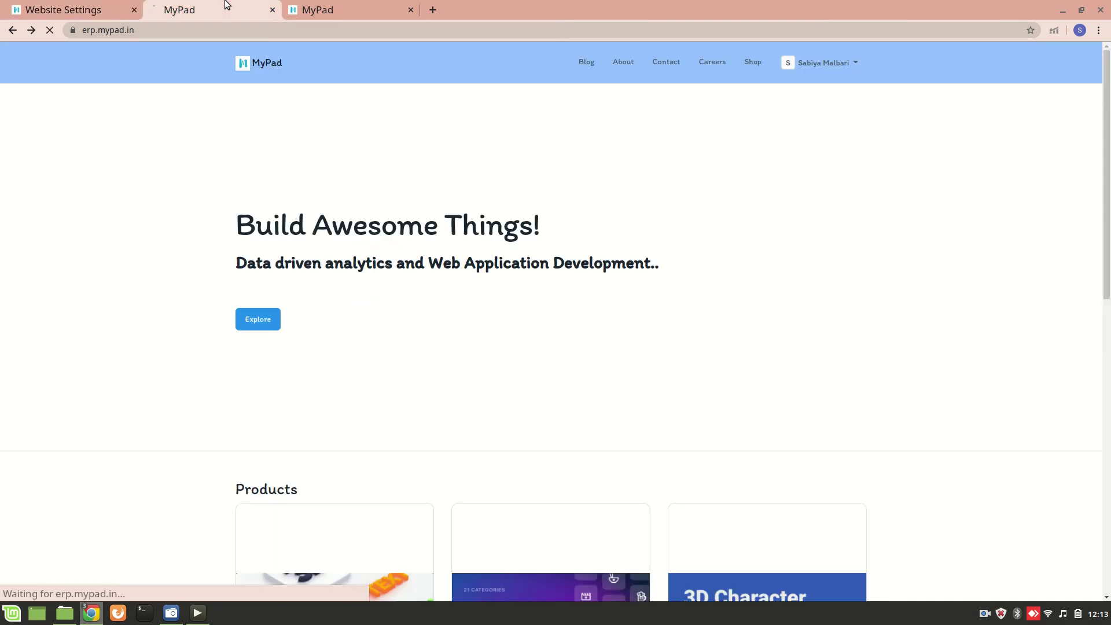
scroll(271, 179, "down", 3)
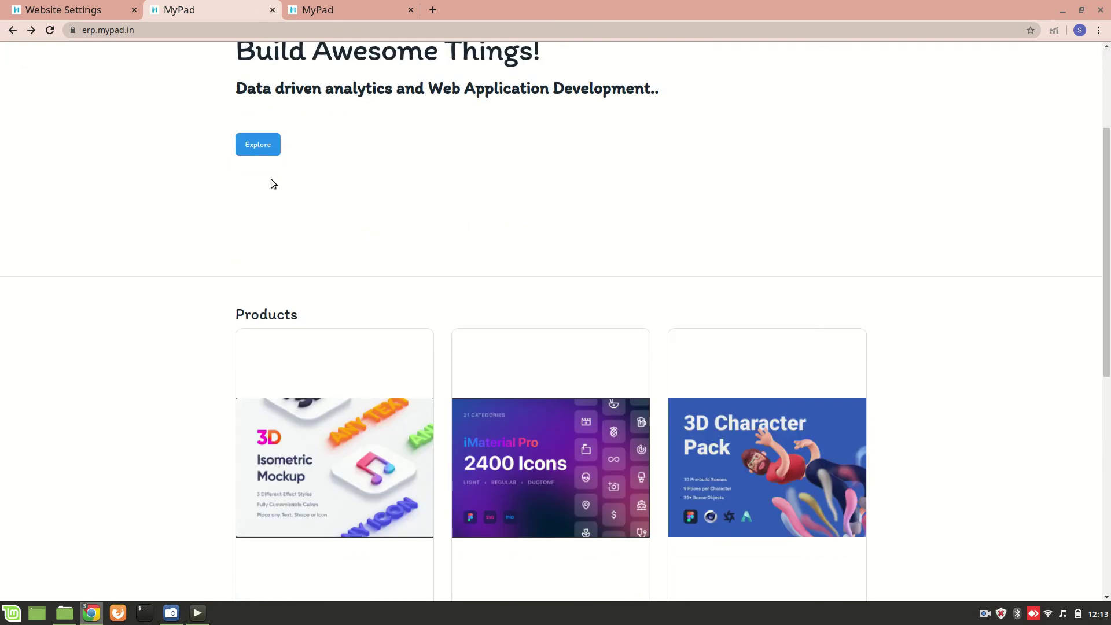
In a private window, load the MyPad site and browse its All Products listing
key("ctrl+shift+n")
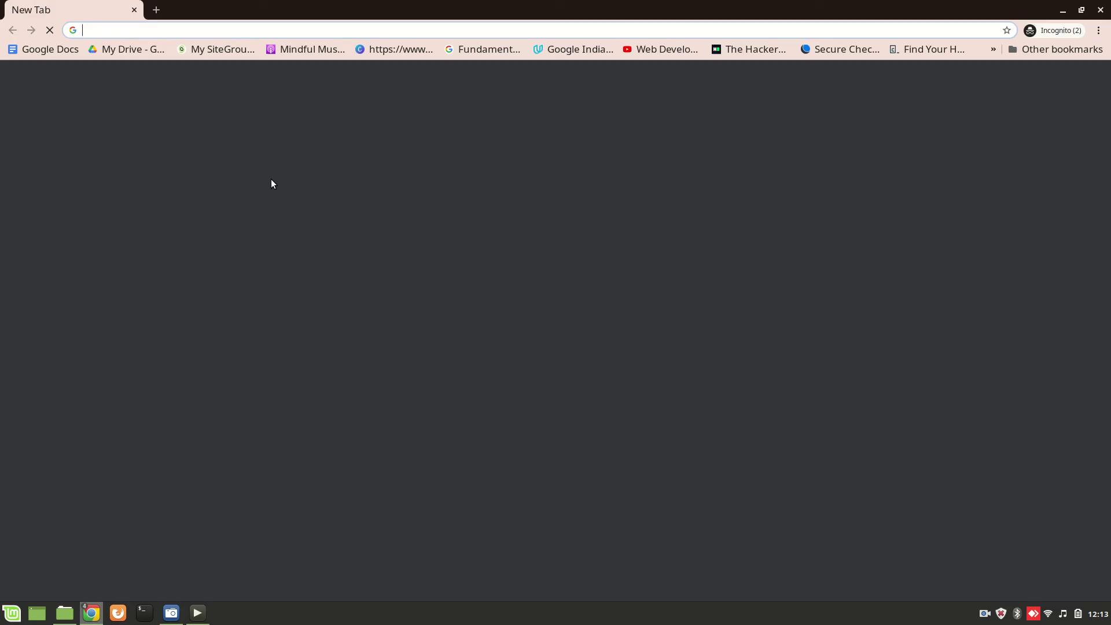
type("er")
key("Return")
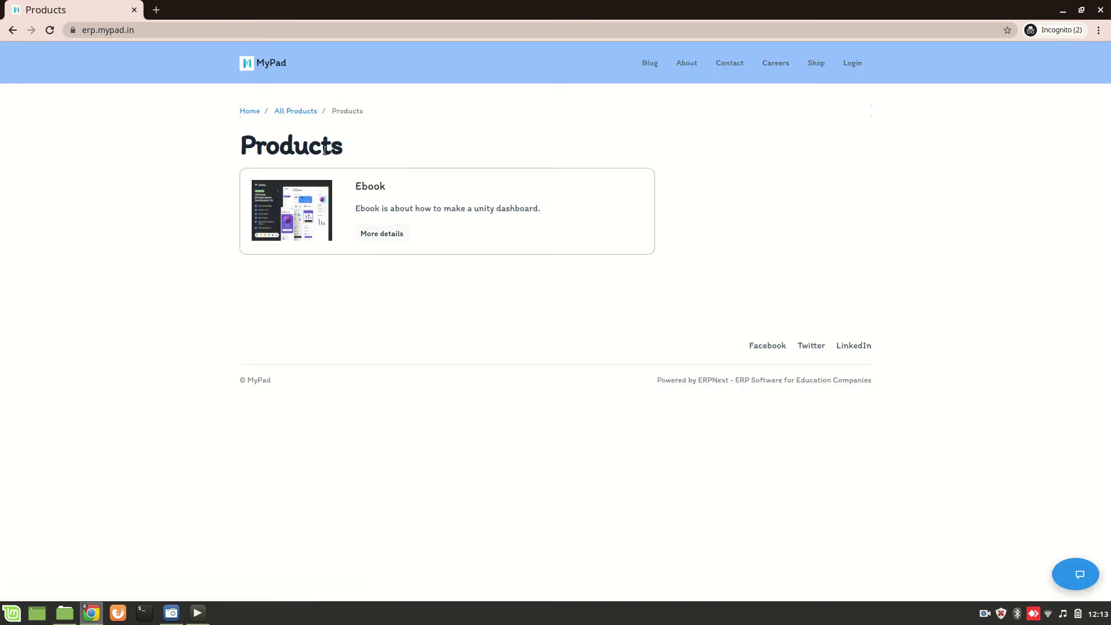
left_click(301, 111)
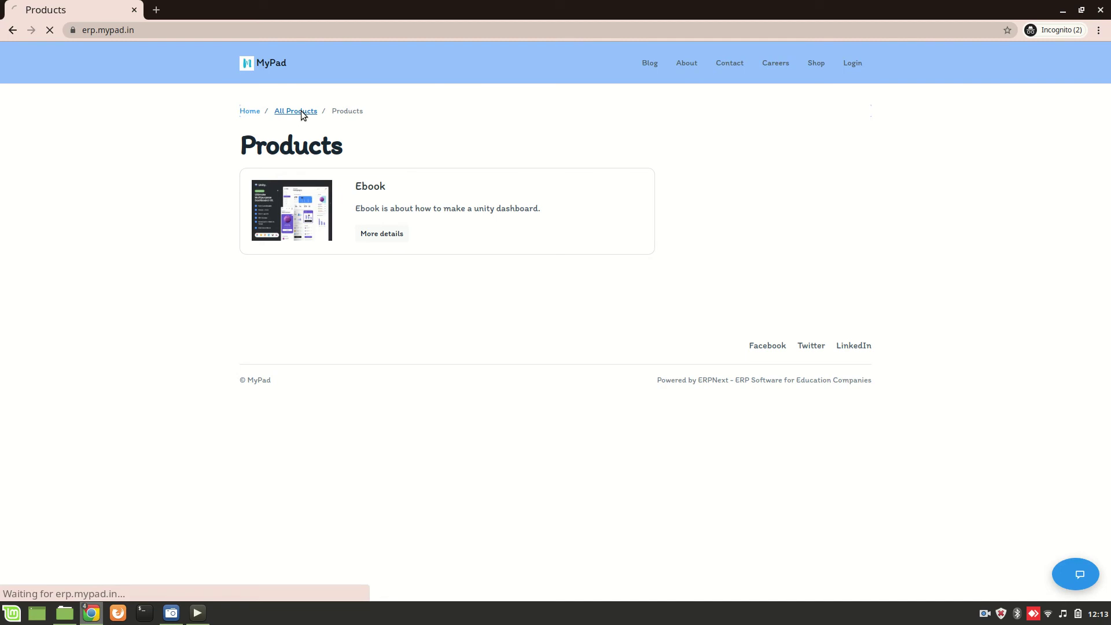
scroll(354, 290, "down", 15)
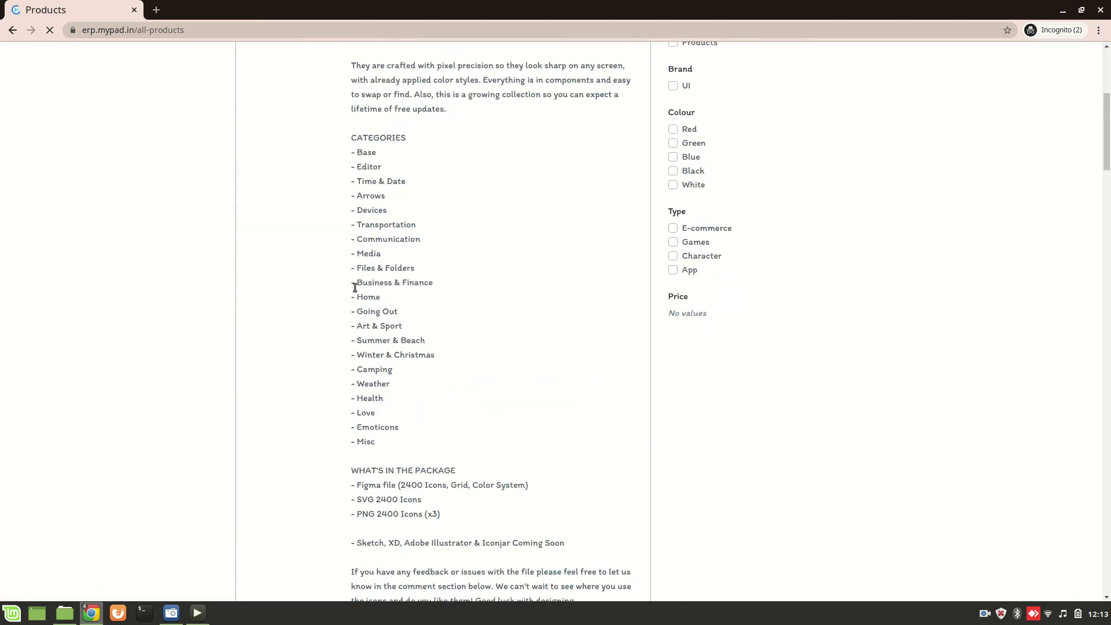
scroll(355, 288, "down", 5)
scroll(355, 288, "up", 8)
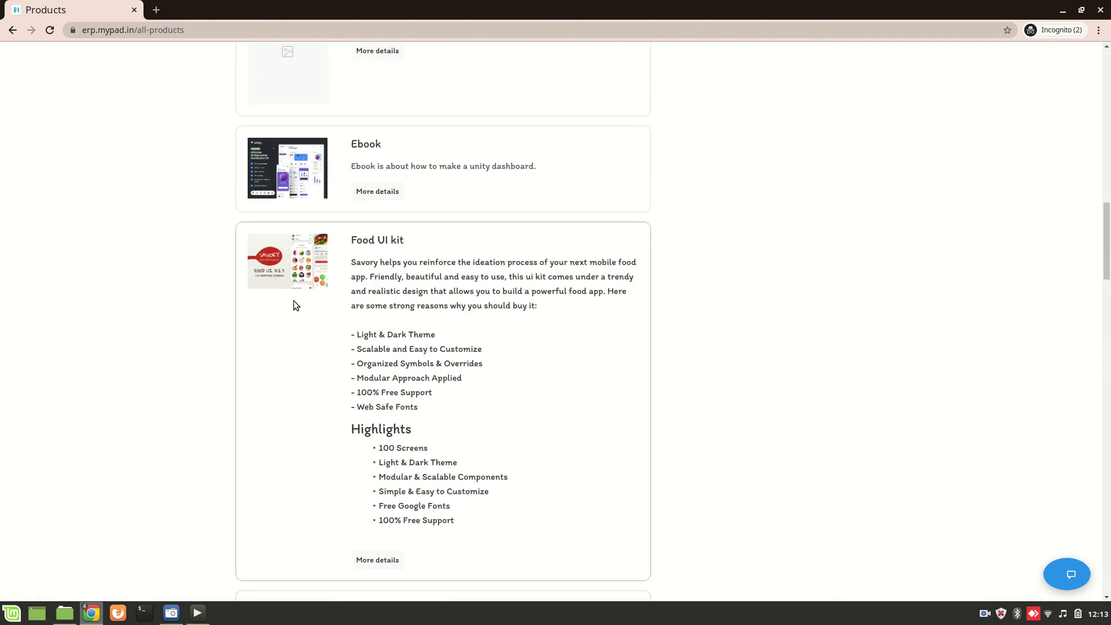
scroll(293, 304, "up", 15)
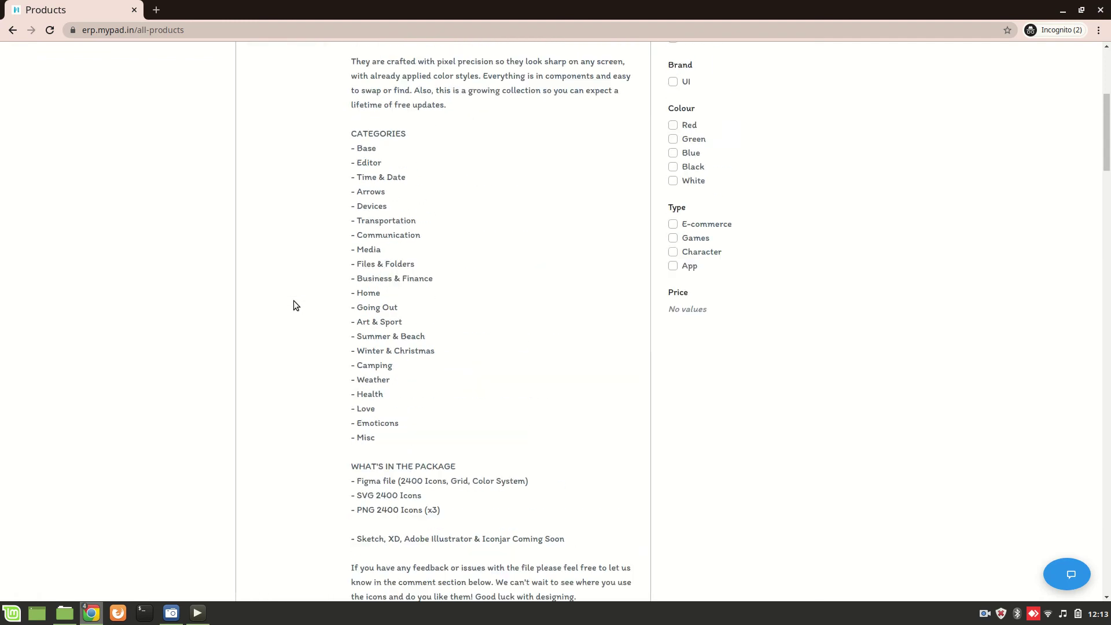
scroll(293, 301, "up", 6)
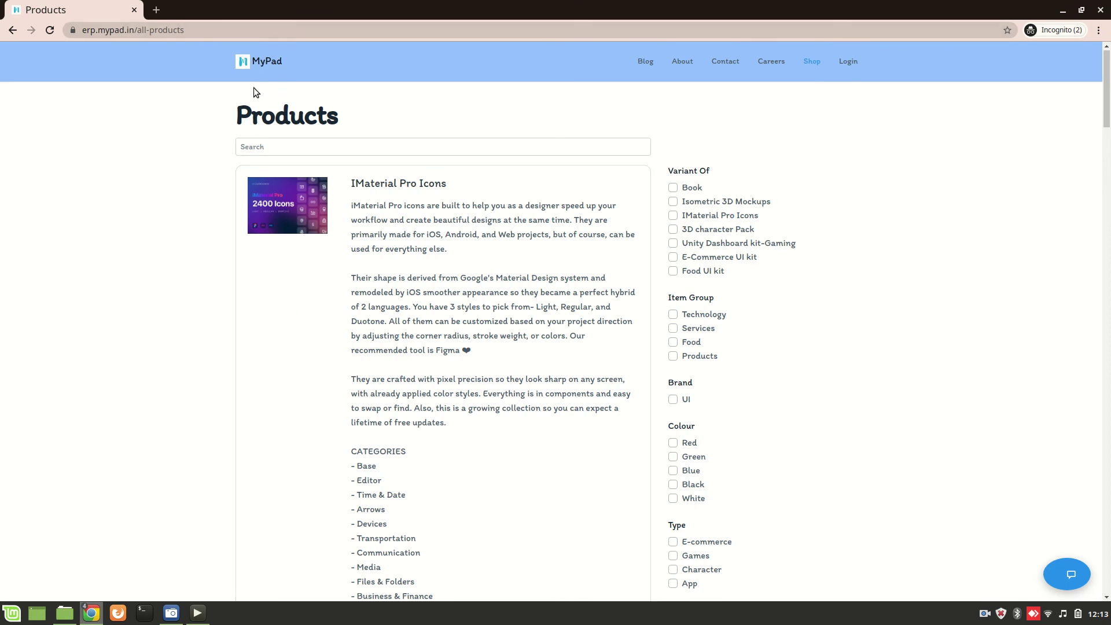
Return to the site's home page via the logo, reload it, and reopen All Products
left_click(250, 58)
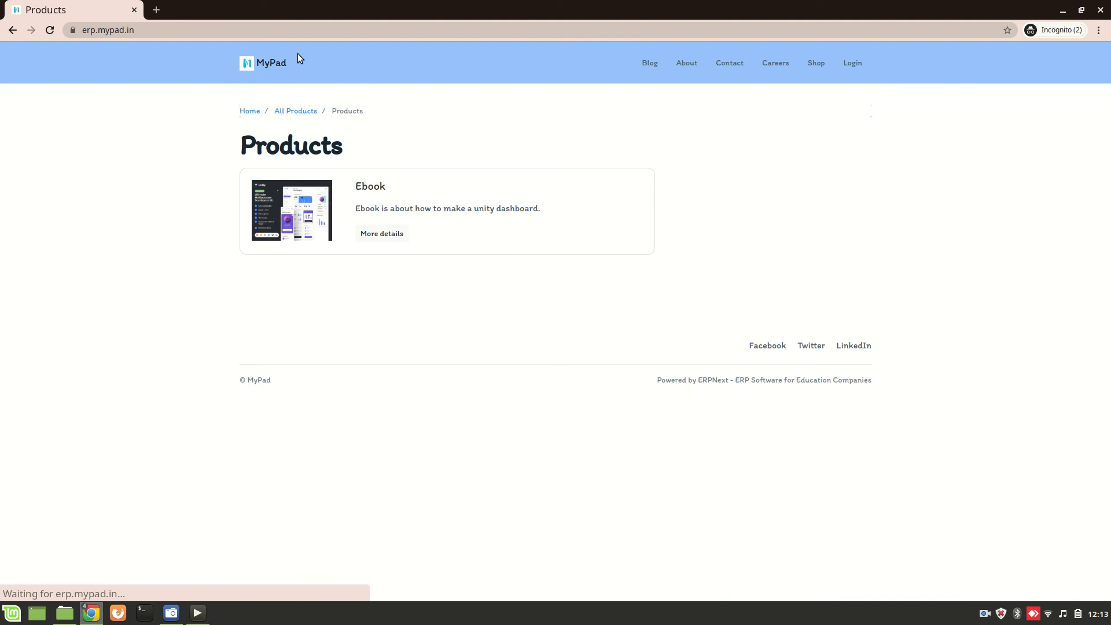
left_click(258, 65)
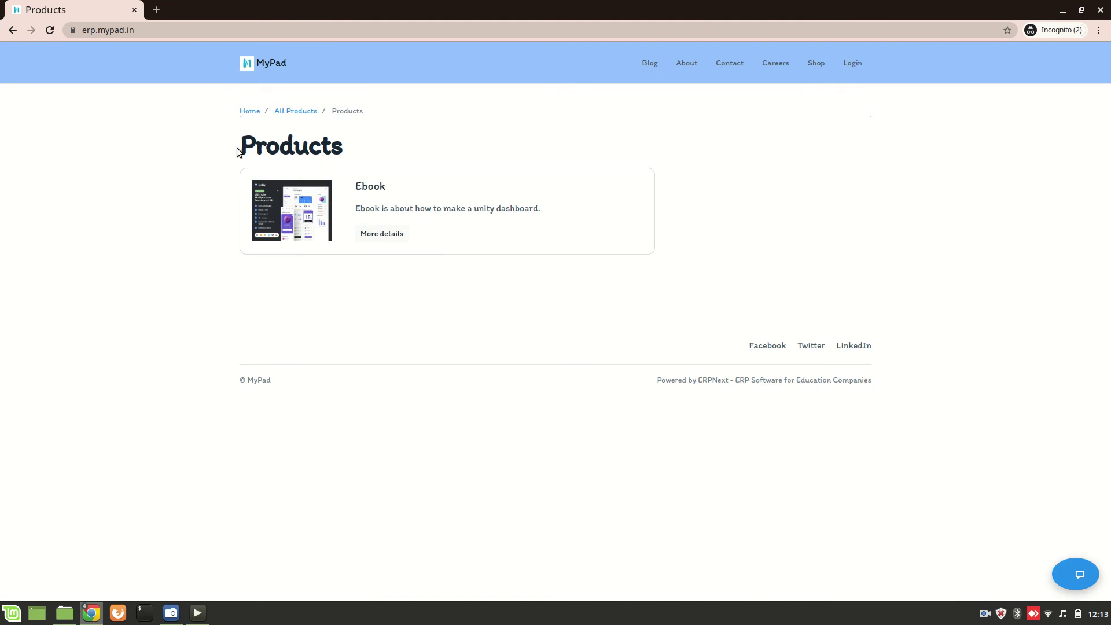
left_click(311, 111)
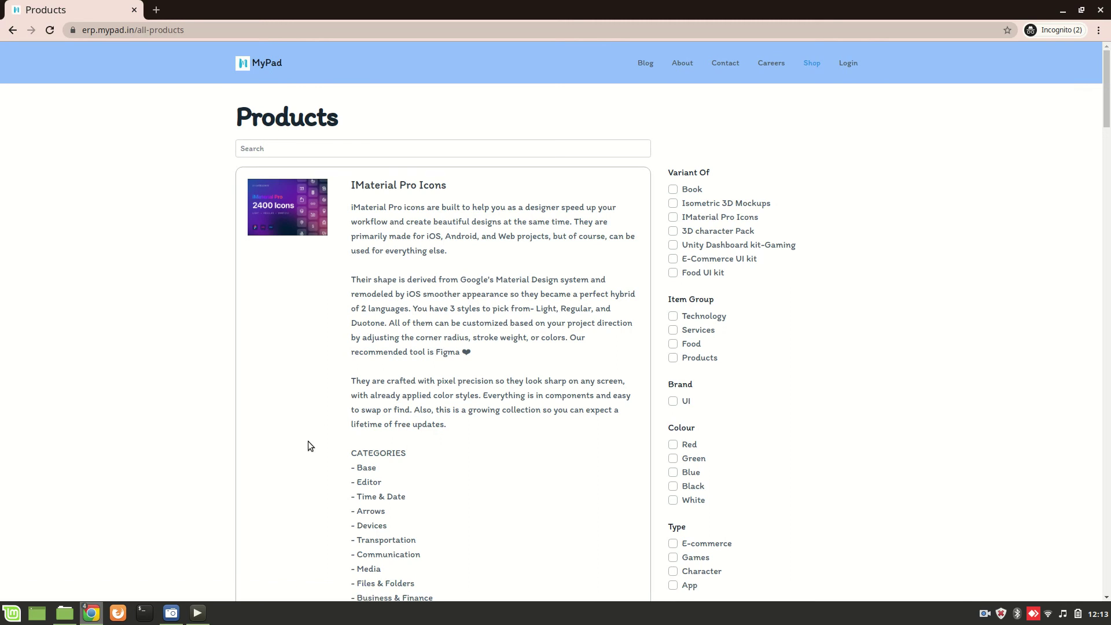
key("alt+Tab")
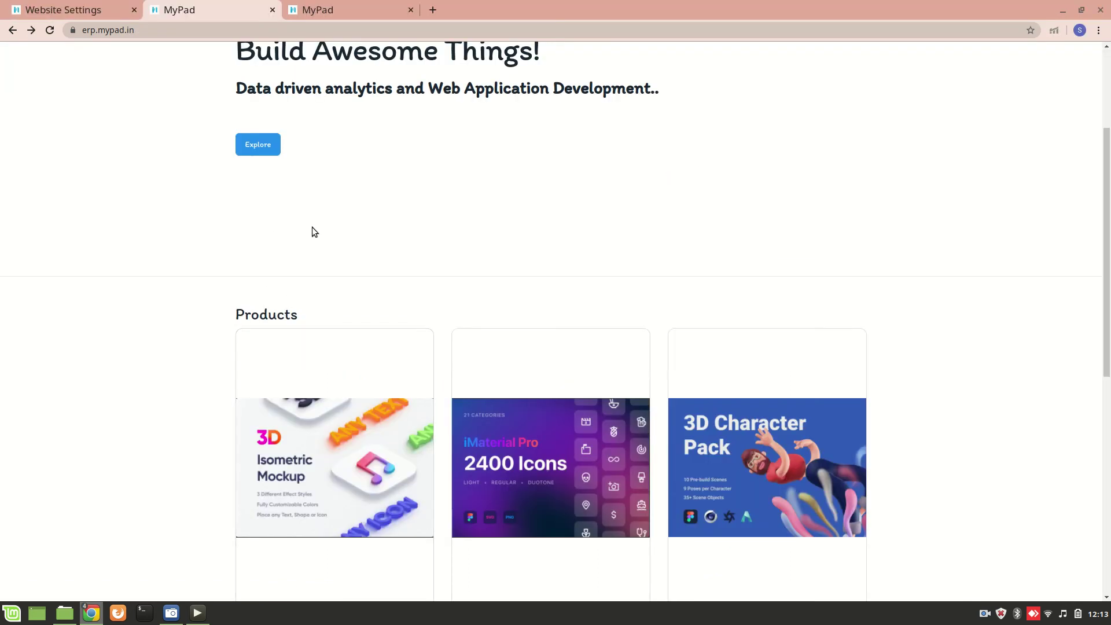
Reopen Products Settings via 'product se', untick Home Page is Products, and save
scroll(311, 227, "up", 5)
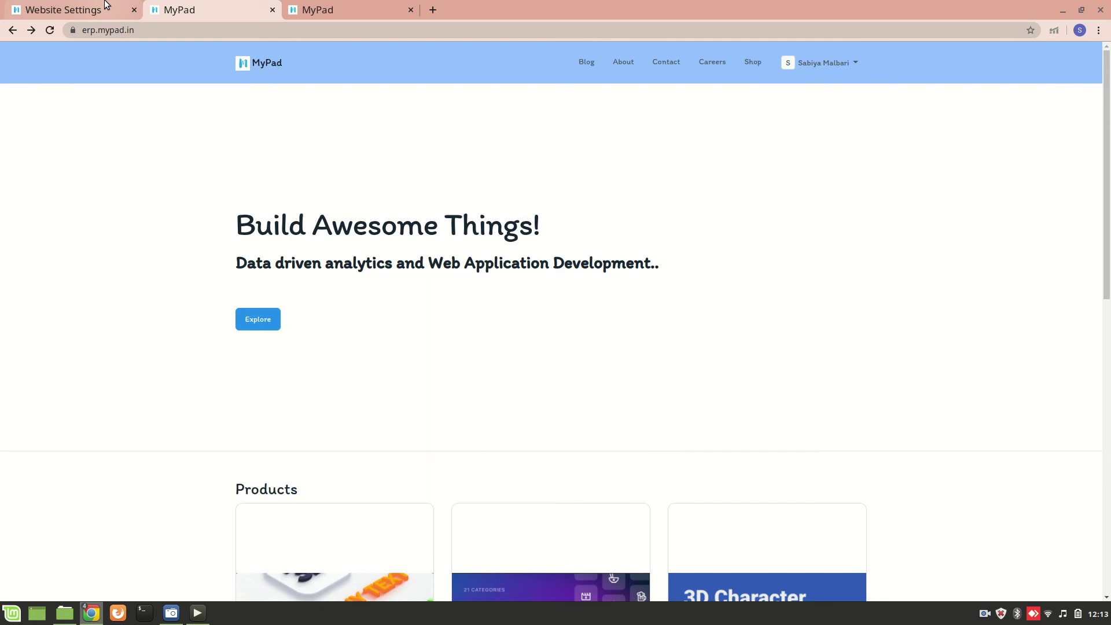
left_click(106, 5)
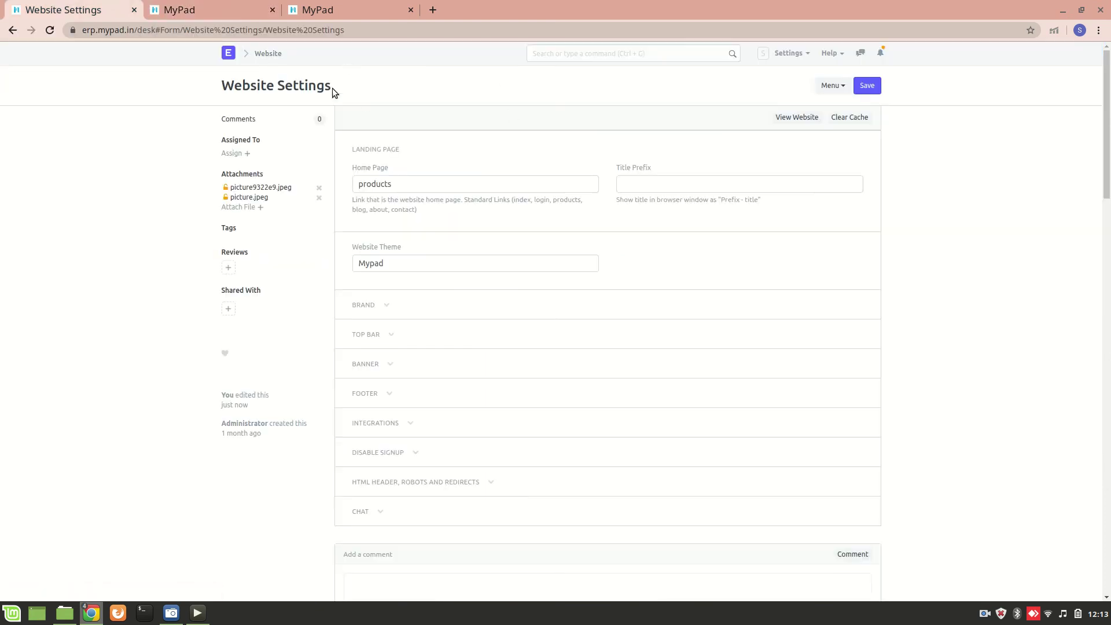
left_click(575, 55)
type("prod")
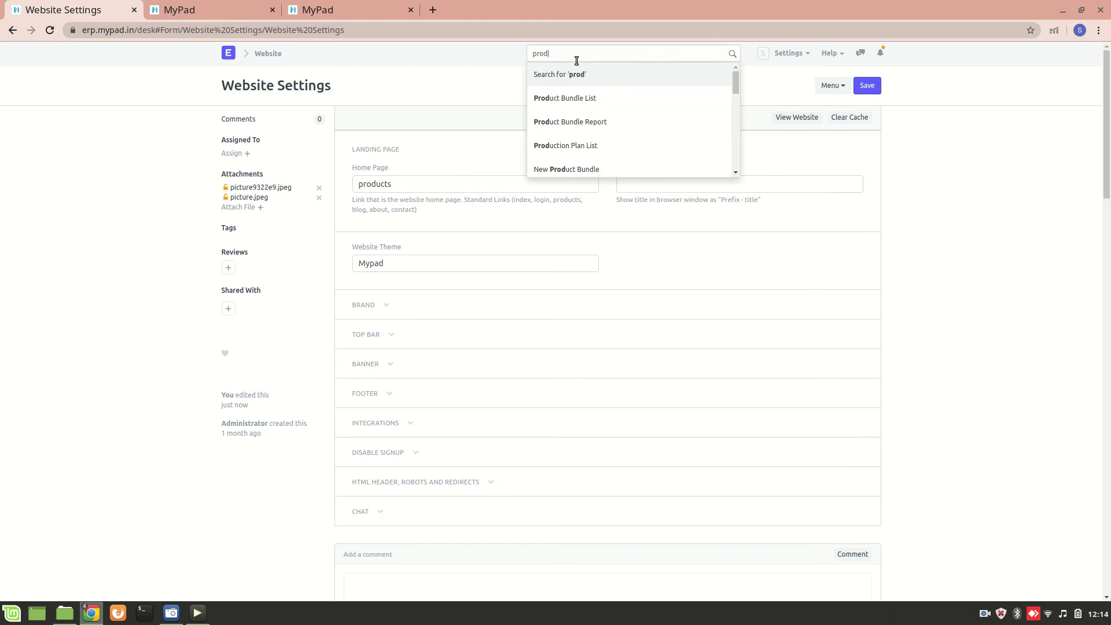
type("uct se")
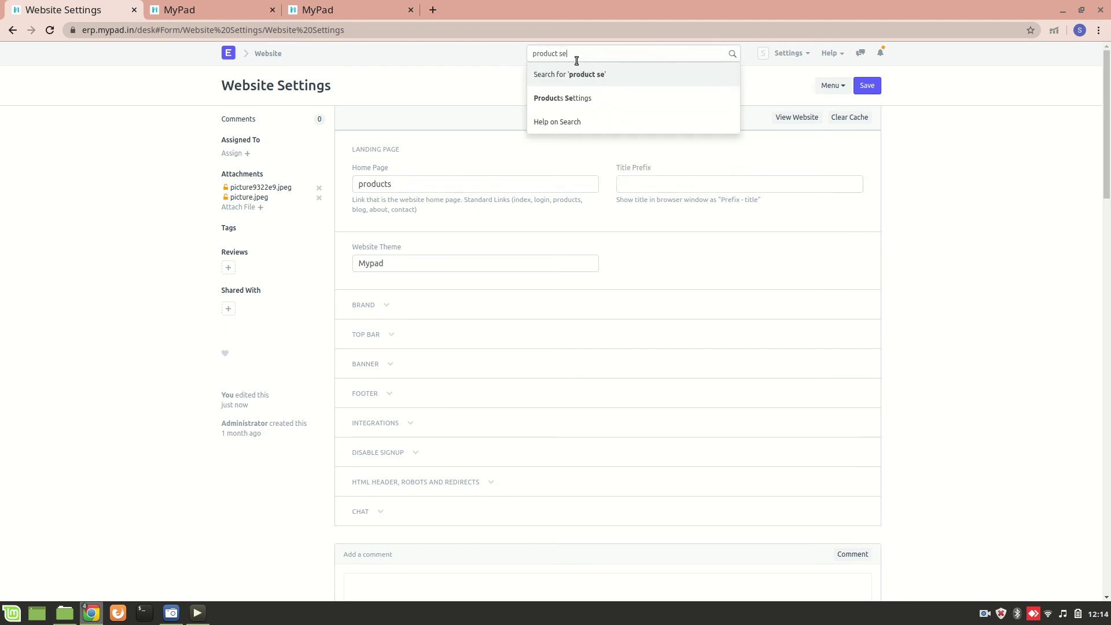
left_click(596, 94)
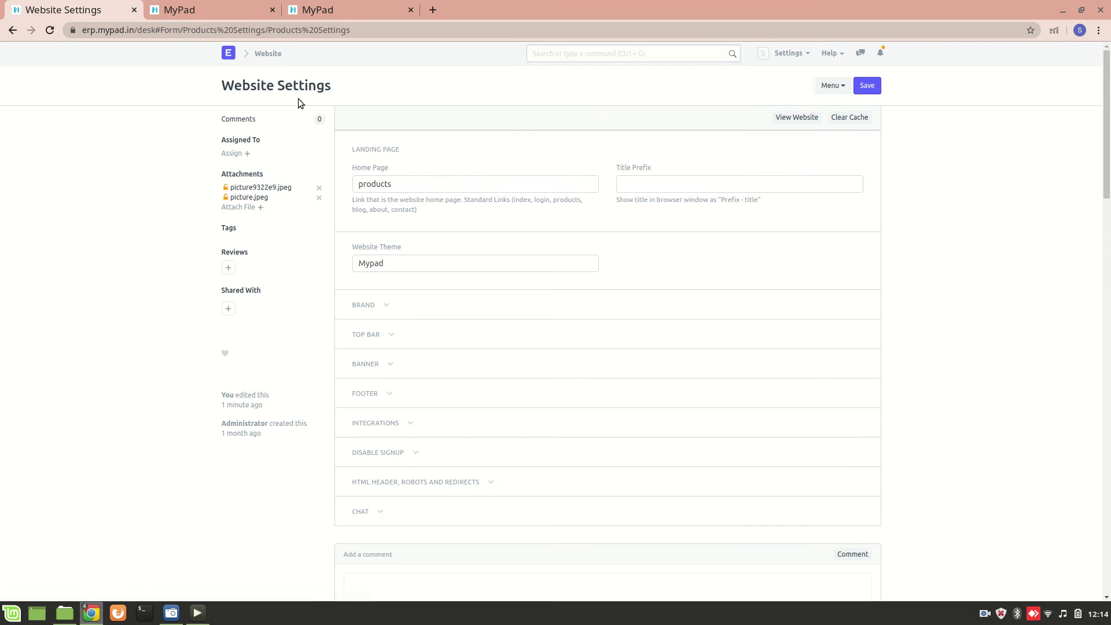
left_click(376, 127)
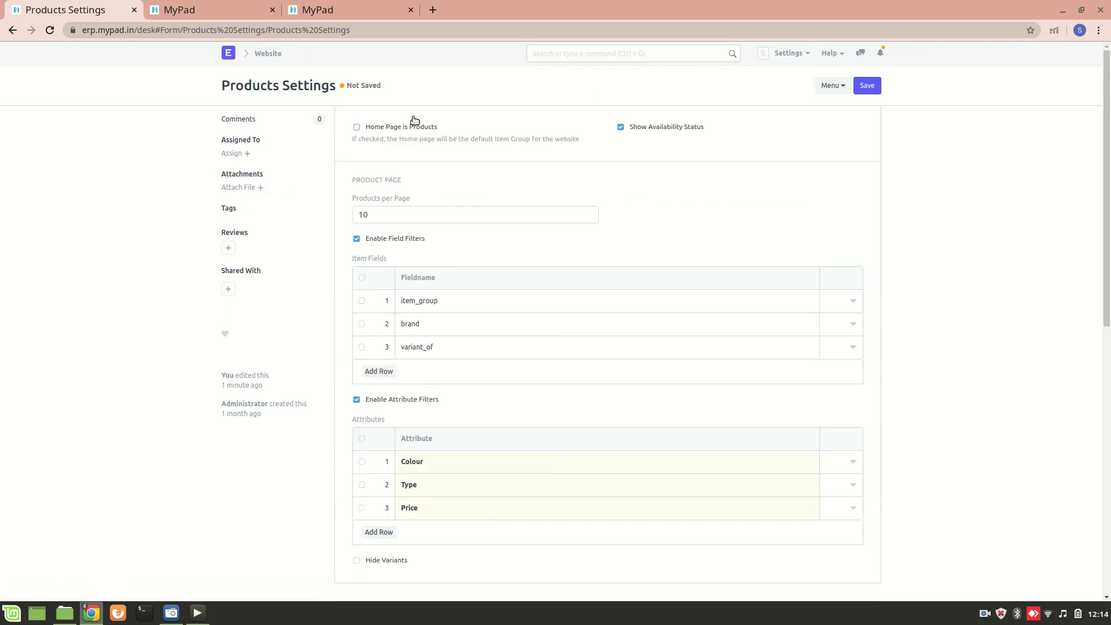
left_click(878, 87)
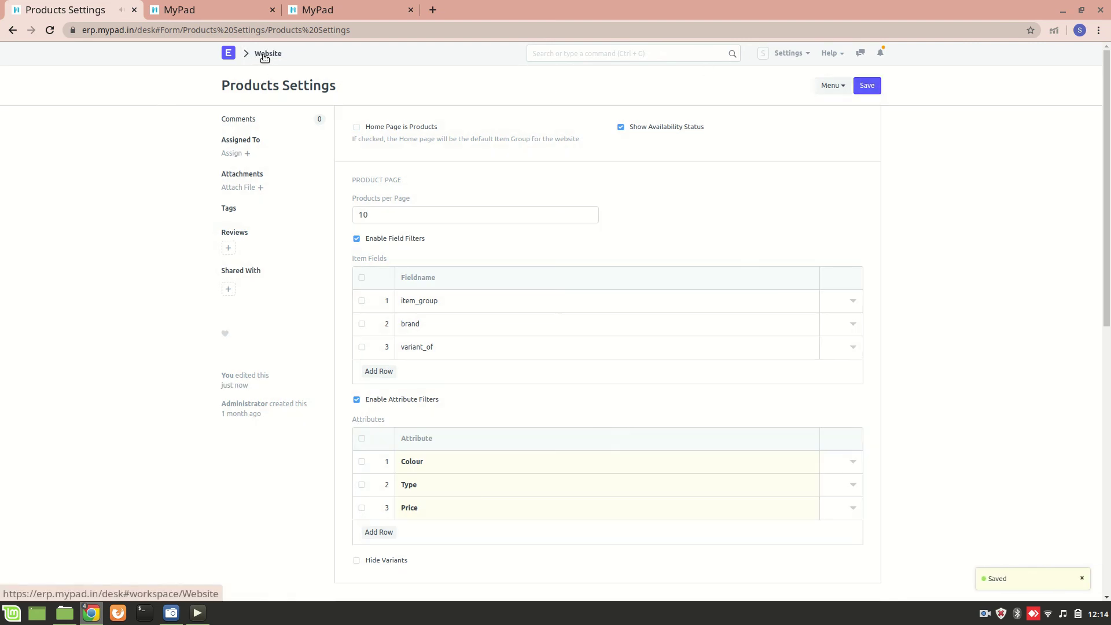
left_click(236, 6)
Open Website Settings from the Website workspace and expand the top bar to show Shop → /all-products
scroll(270, 271, "down", 8)
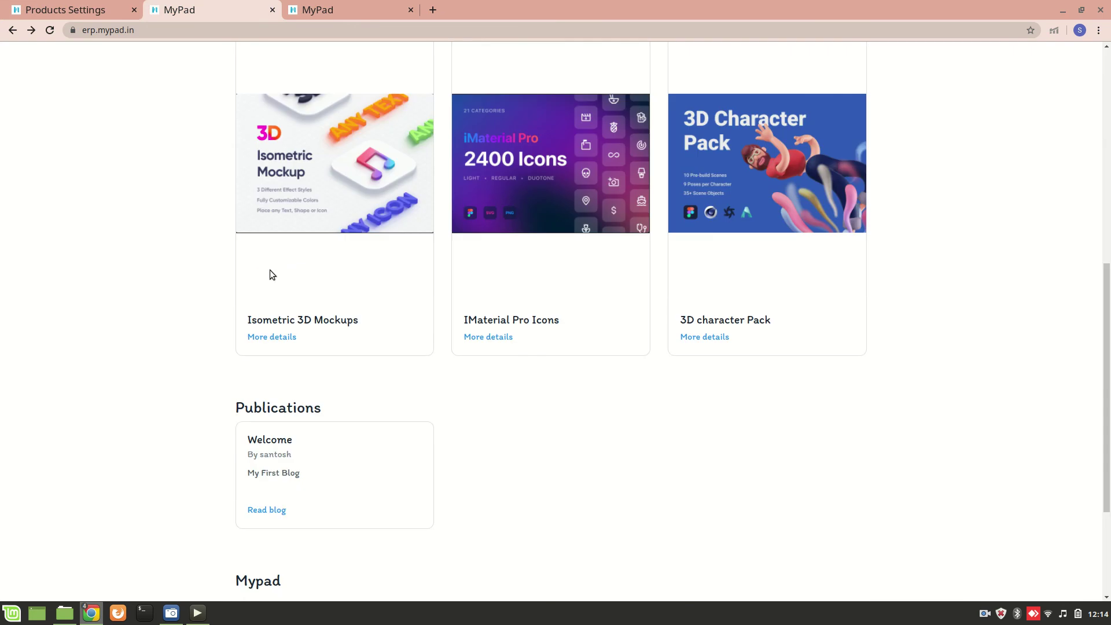
scroll(270, 270, "down", 3)
scroll(254, 256, "up", 6)
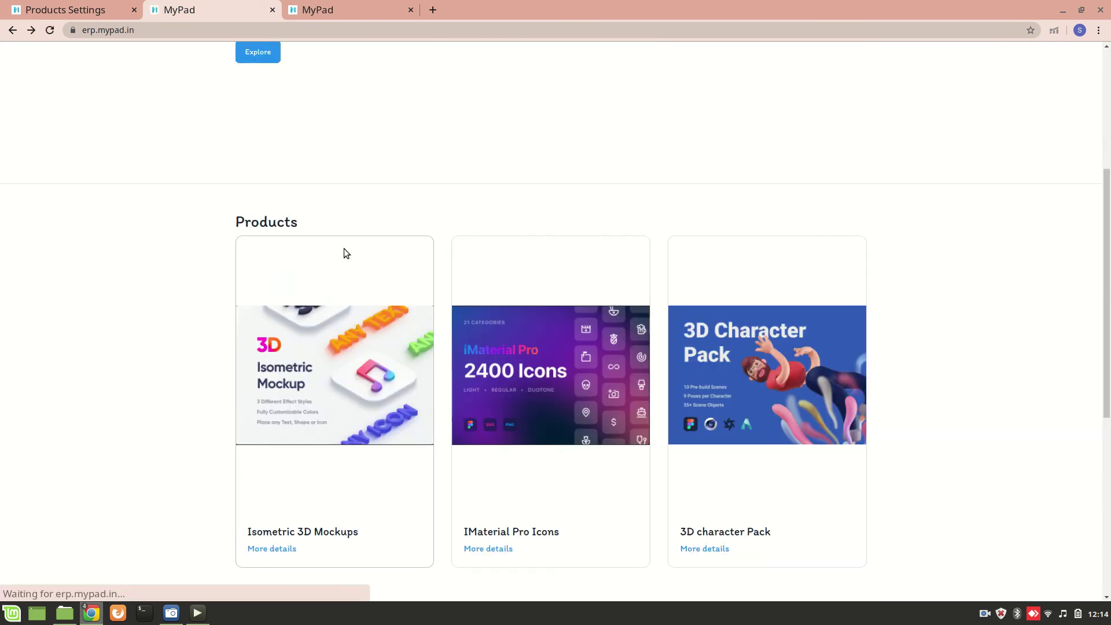
scroll(267, 265, "up", 5)
left_click(97, 6)
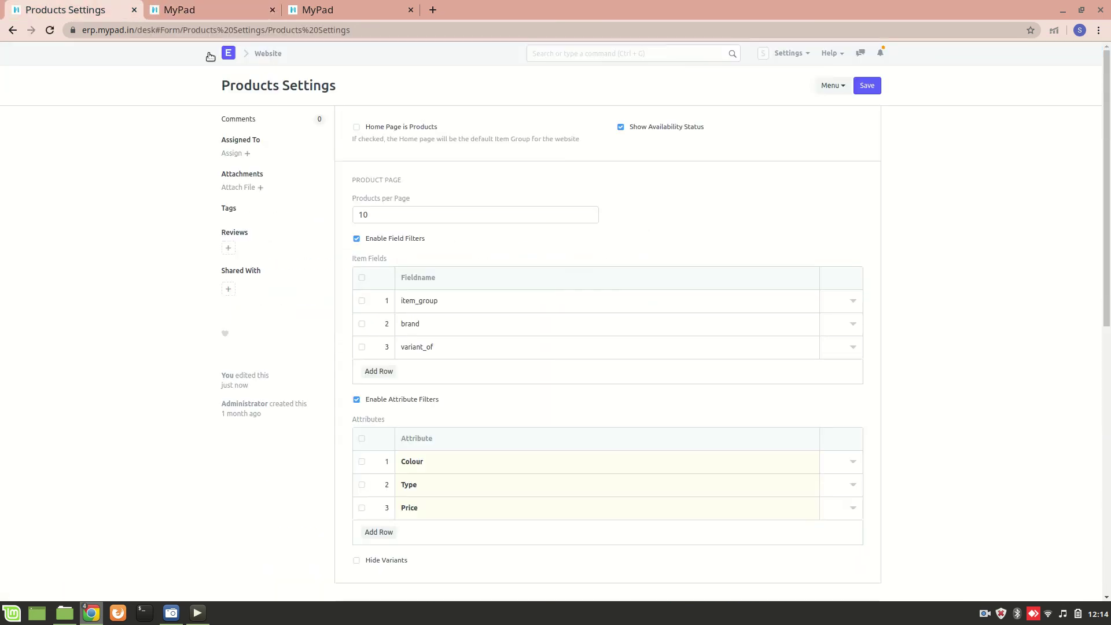
left_click(268, 54)
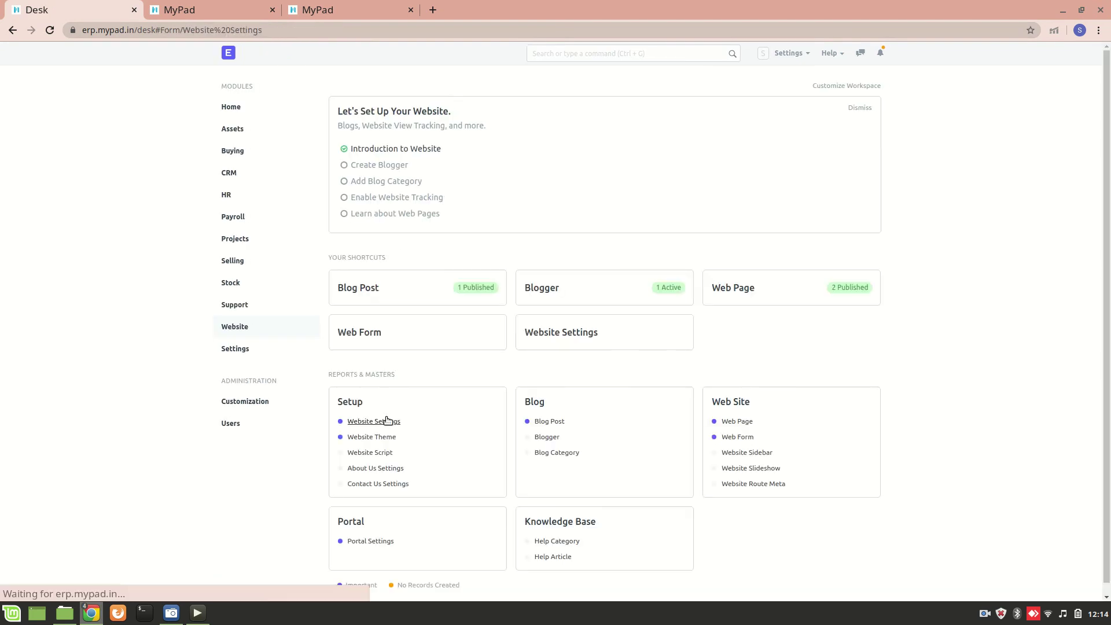
left_click(387, 421)
key("F5")
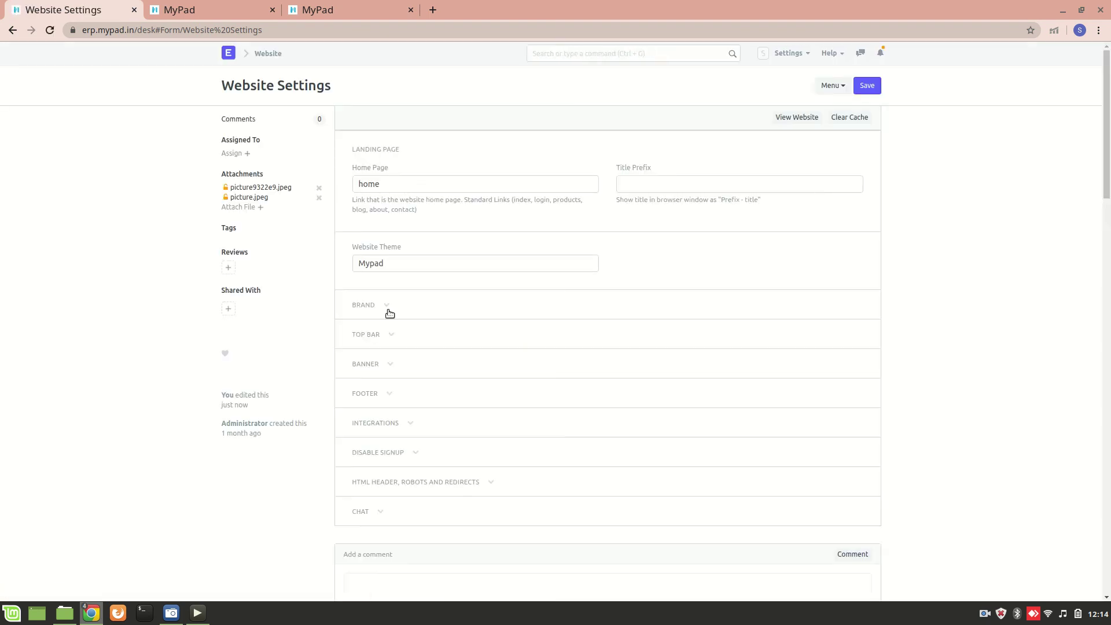
left_click(384, 339)
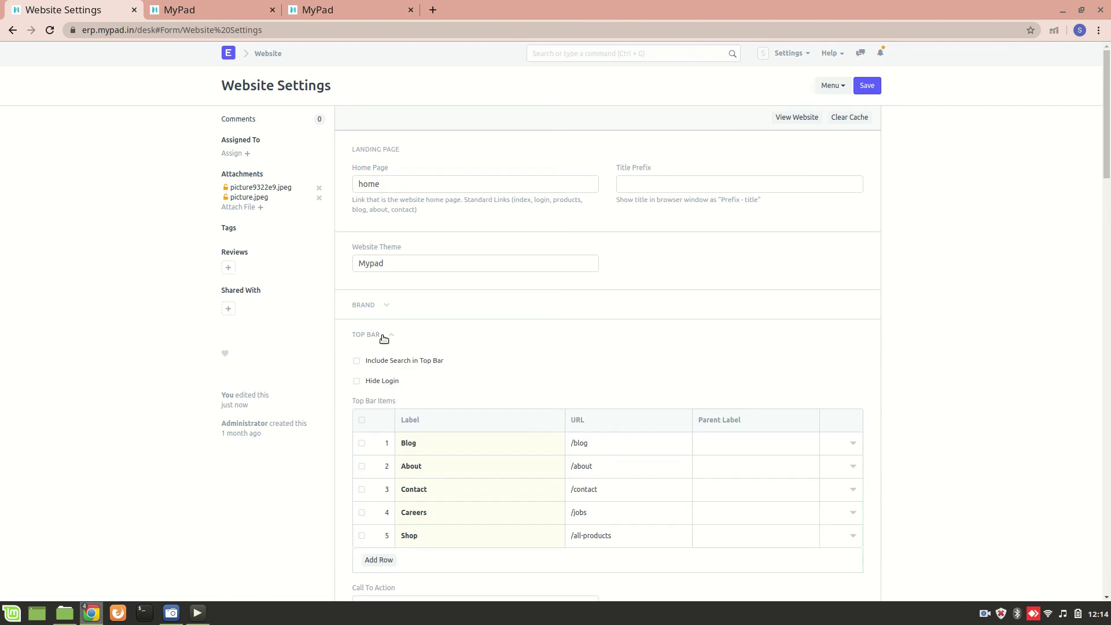
scroll(424, 384, "down", 5)
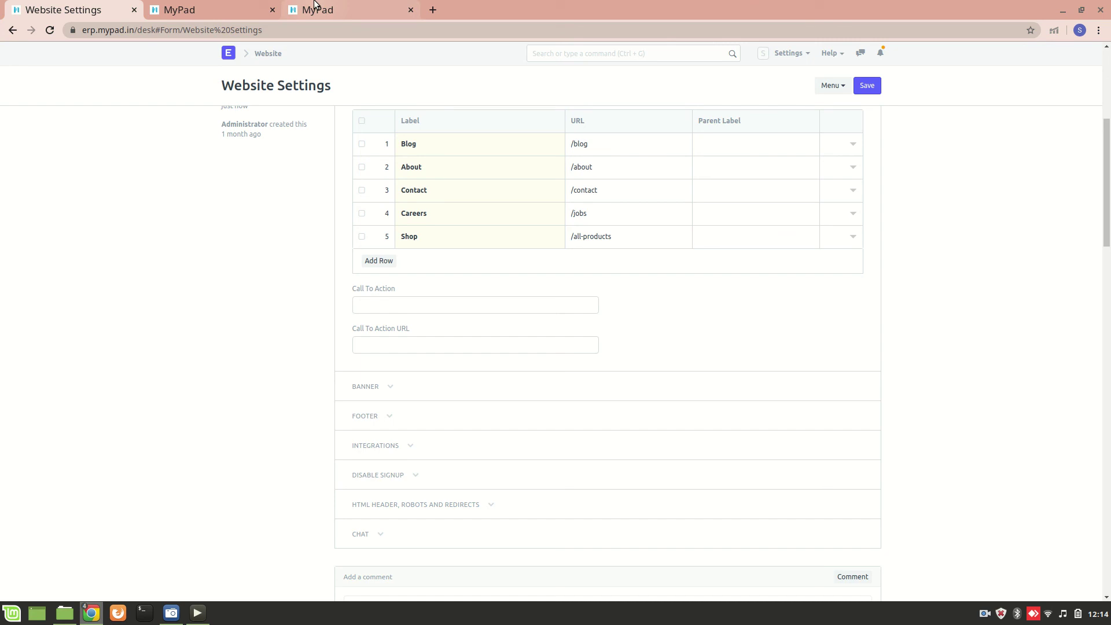
Check the Products page in the private window, then save the Website Settings
key("alt+Tab")
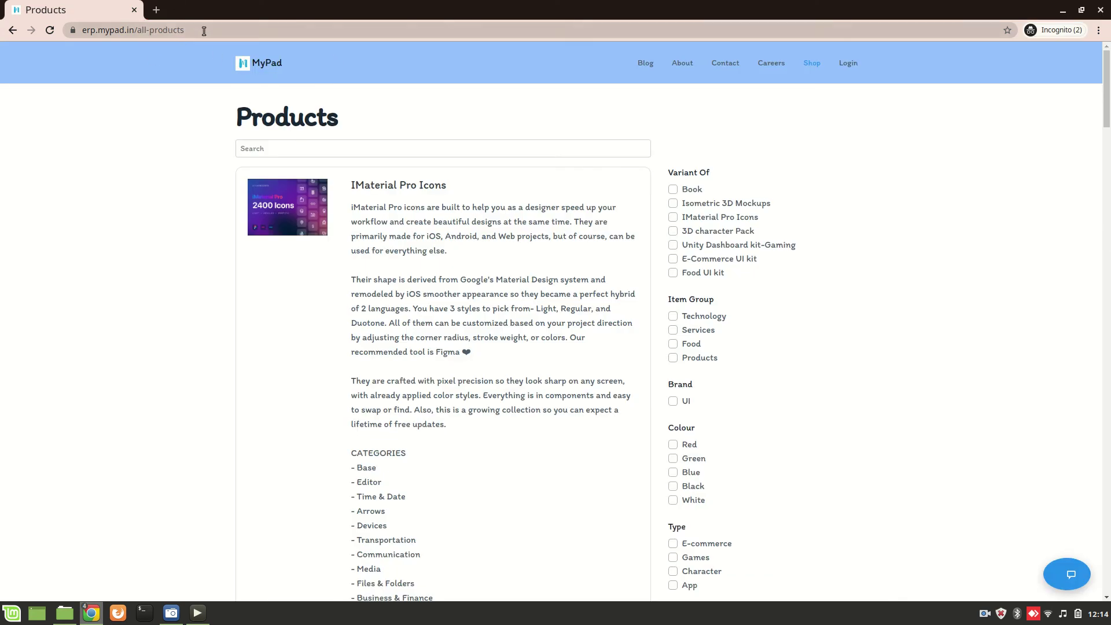
scroll(249, 187, "down", 20)
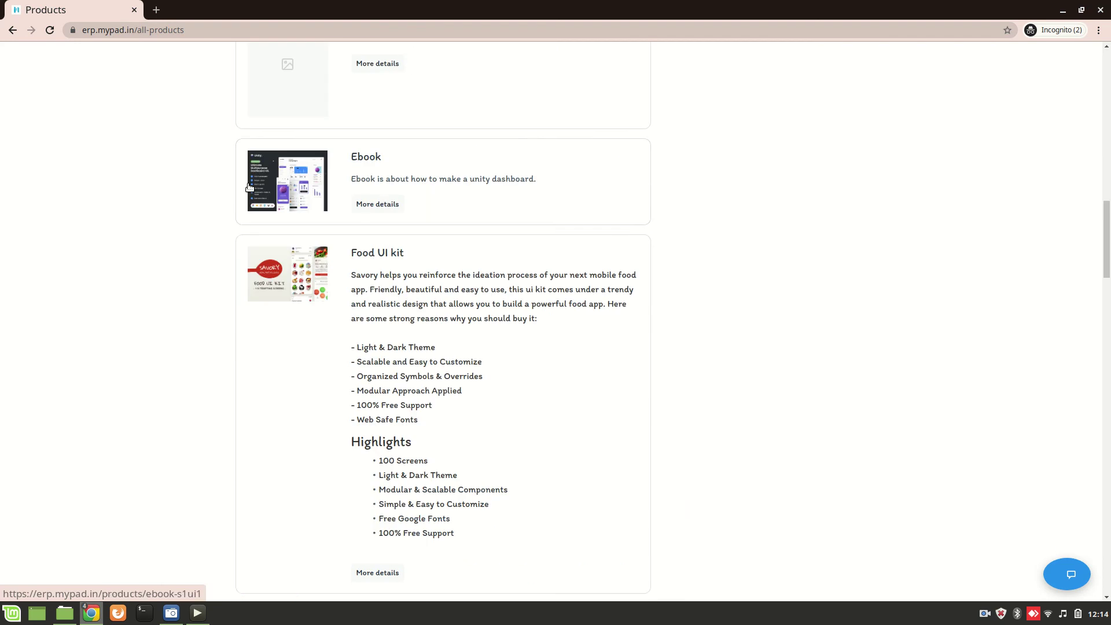
key("alt+Tab")
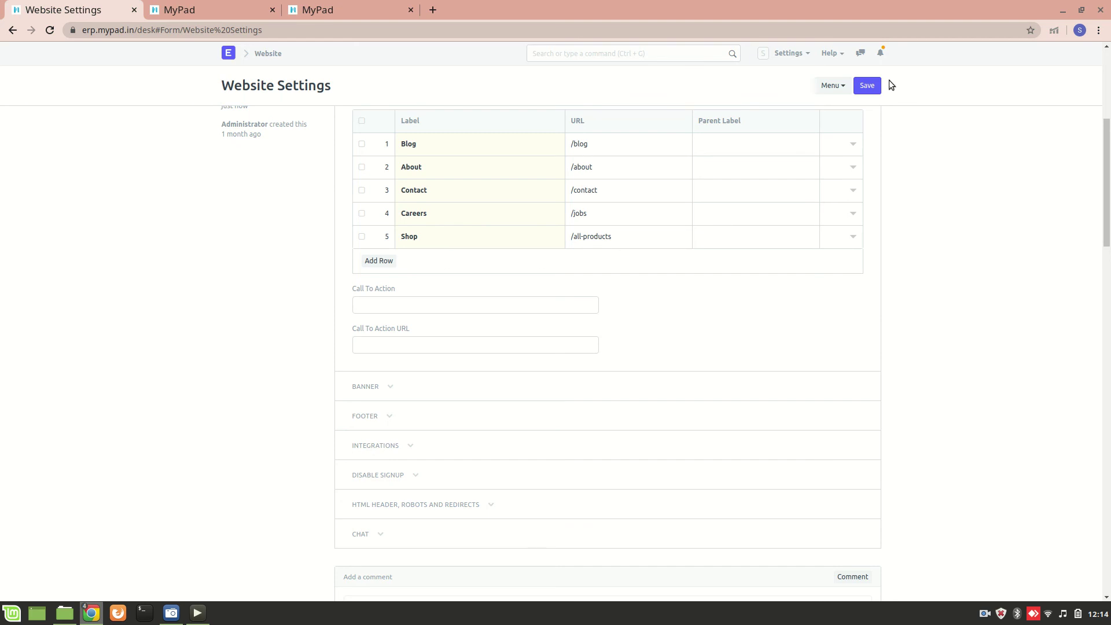
left_click(871, 86)
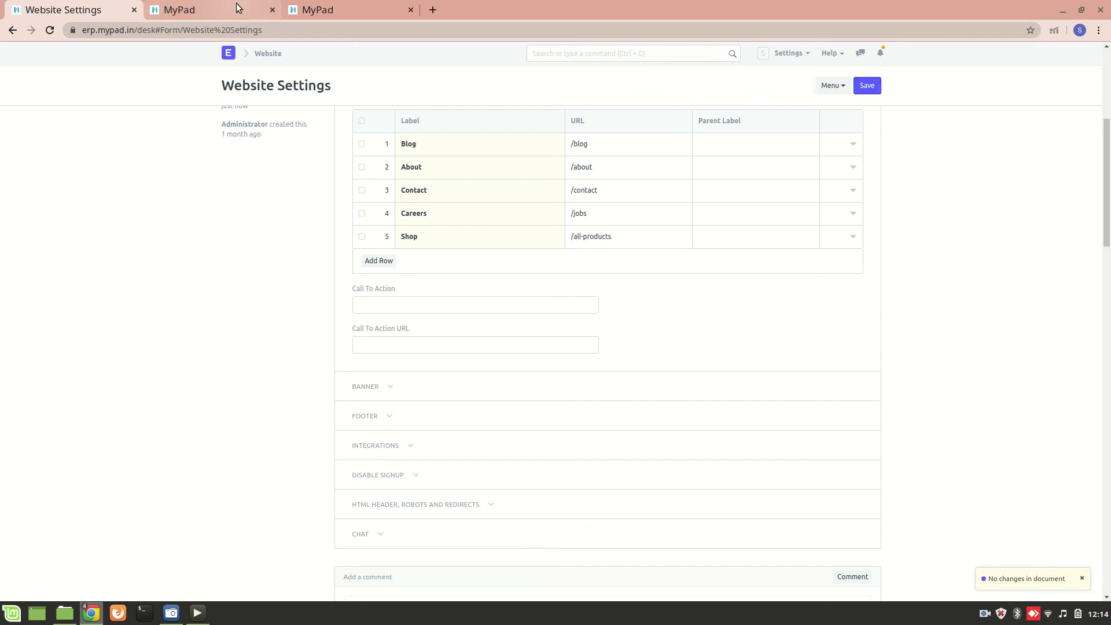
Follow the MyPad site's Shop link to the /all-products listing and scroll through it
left_click(236, 2)
left_click(752, 66)
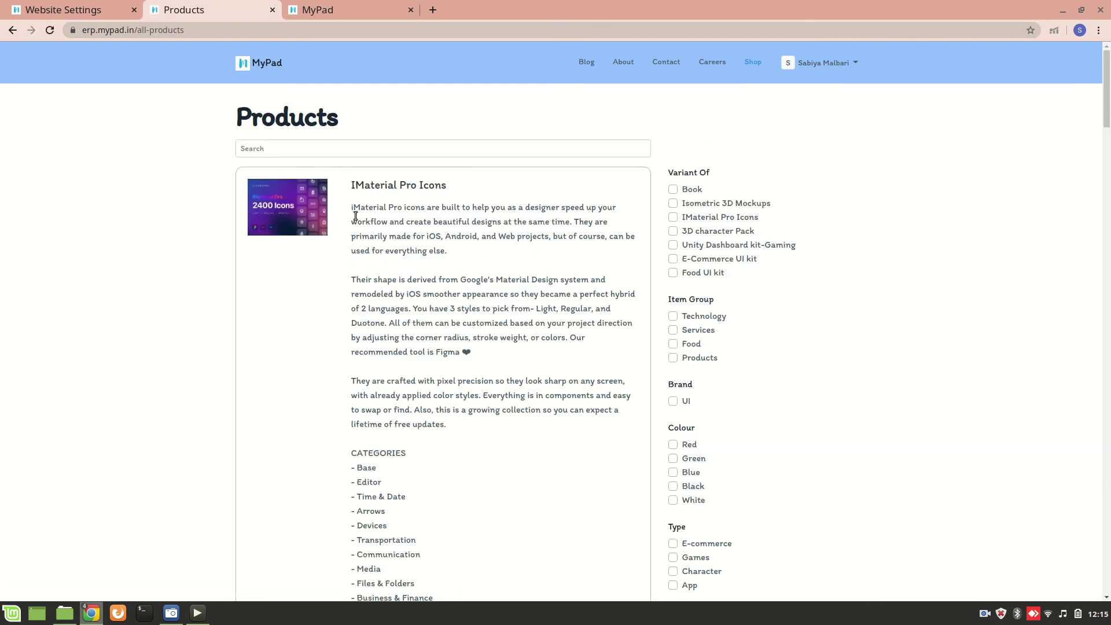
scroll(248, 289, "down", 20)
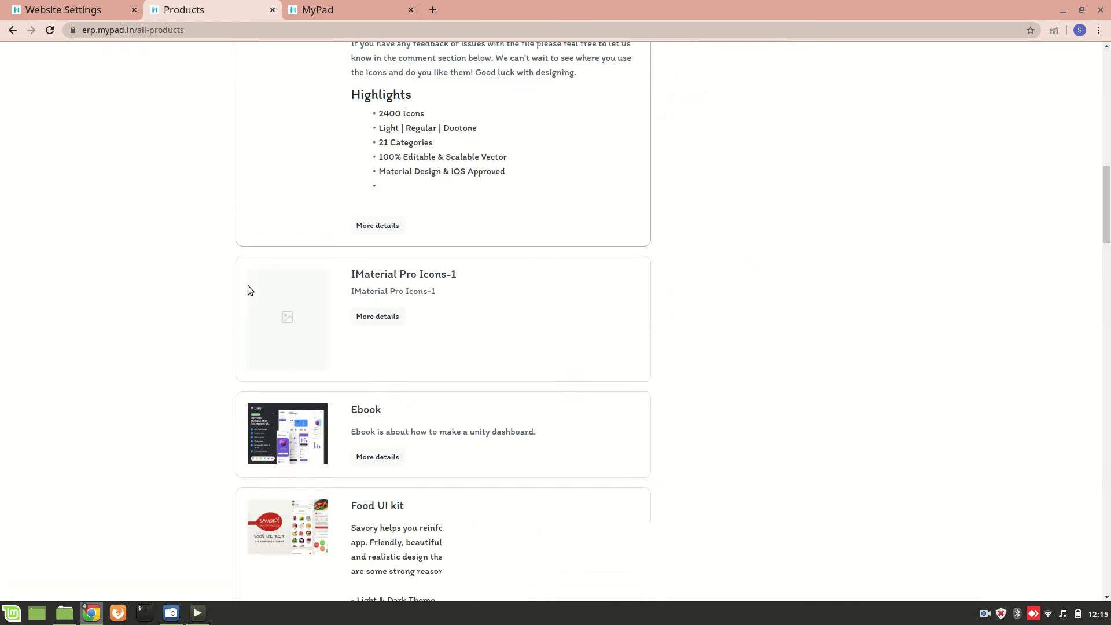
scroll(247, 286, "down", 20)
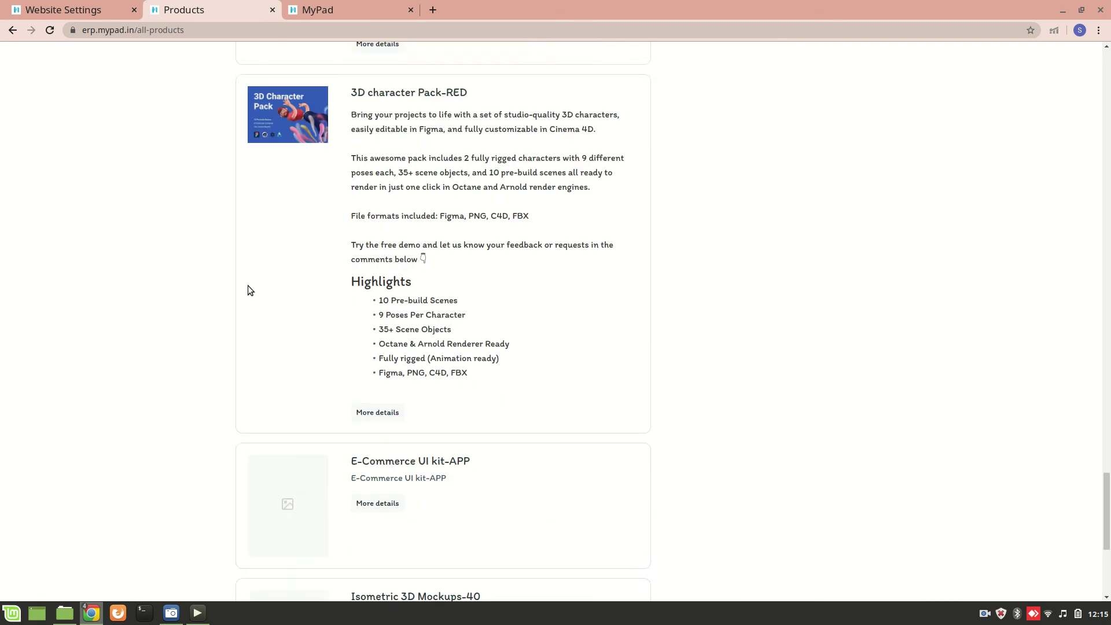
scroll(138, 63, "up", 20)
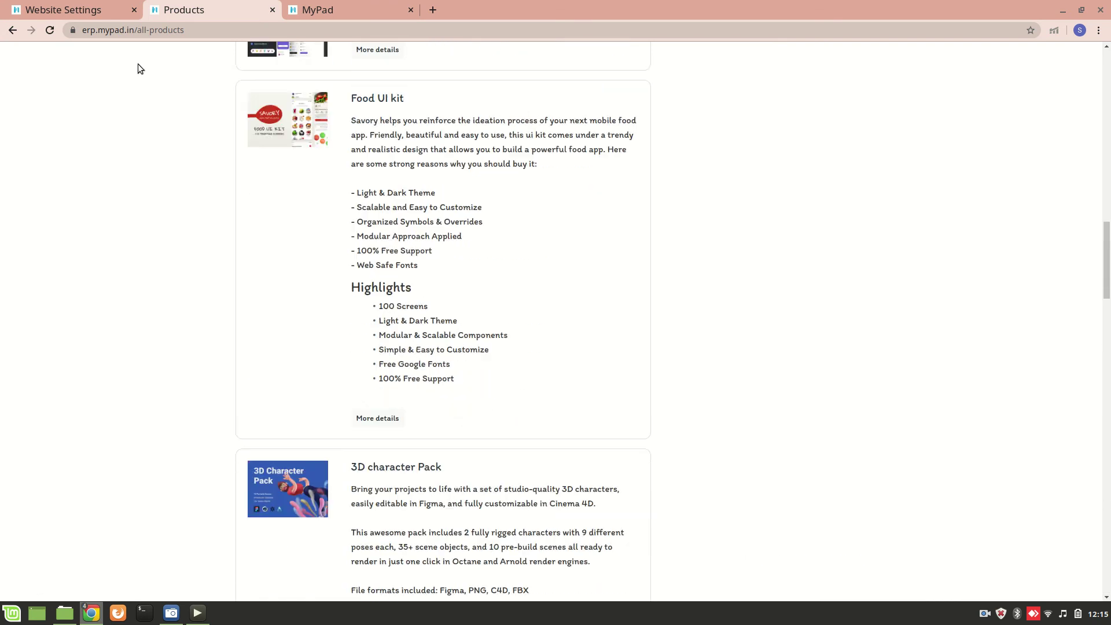
left_click(78, 8)
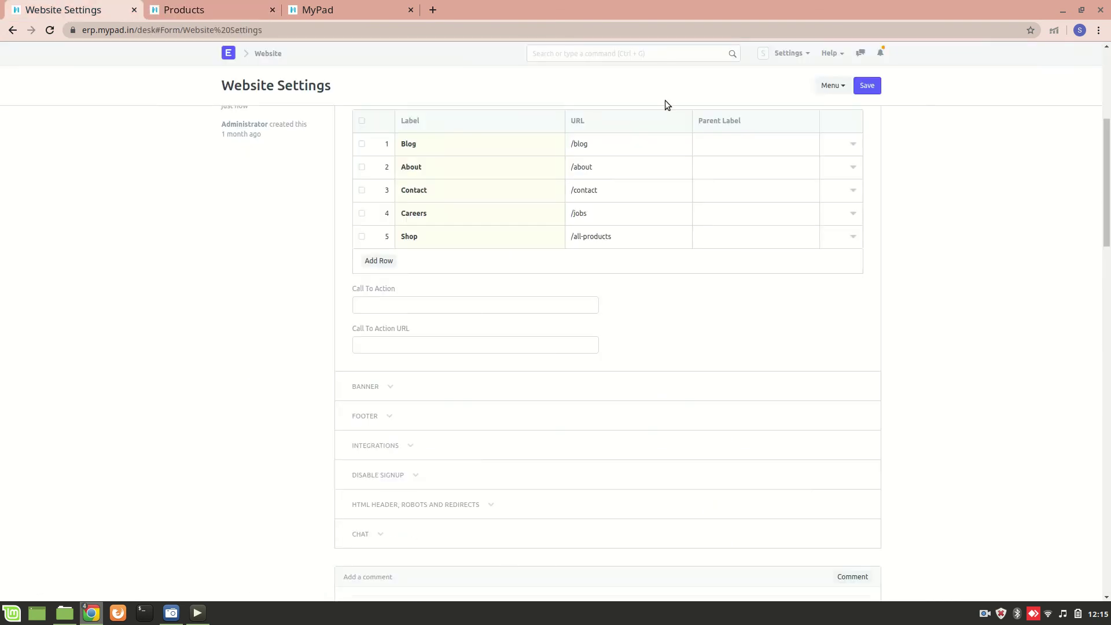
Find Products Settings via 'product set' and save Products per Page as 5 instead of 10
left_click(692, 54)
type("pro")
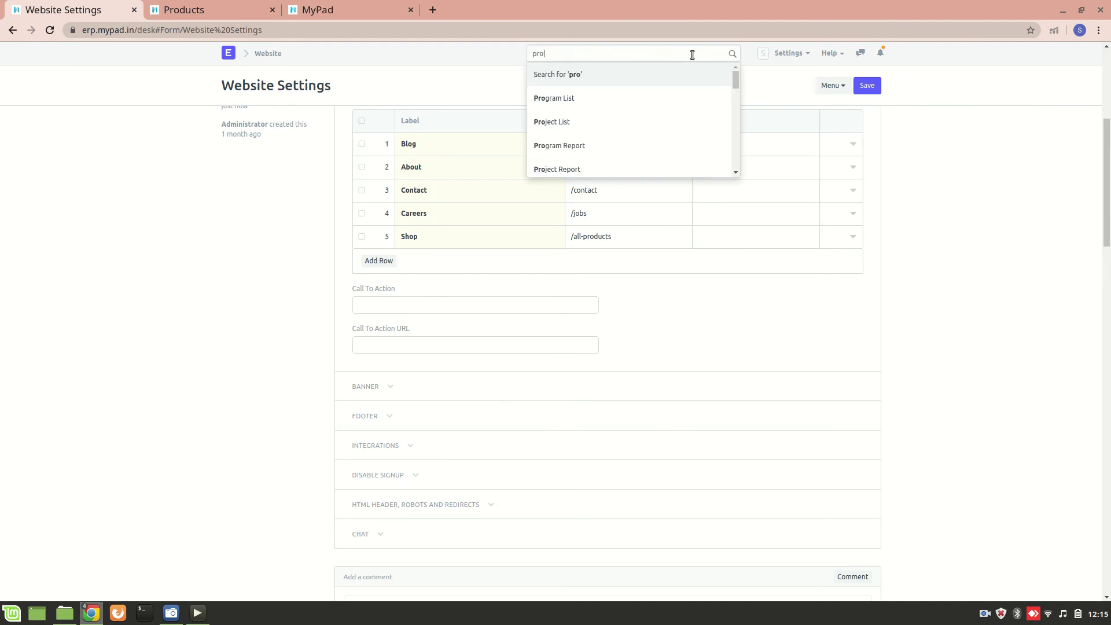
type("duct set")
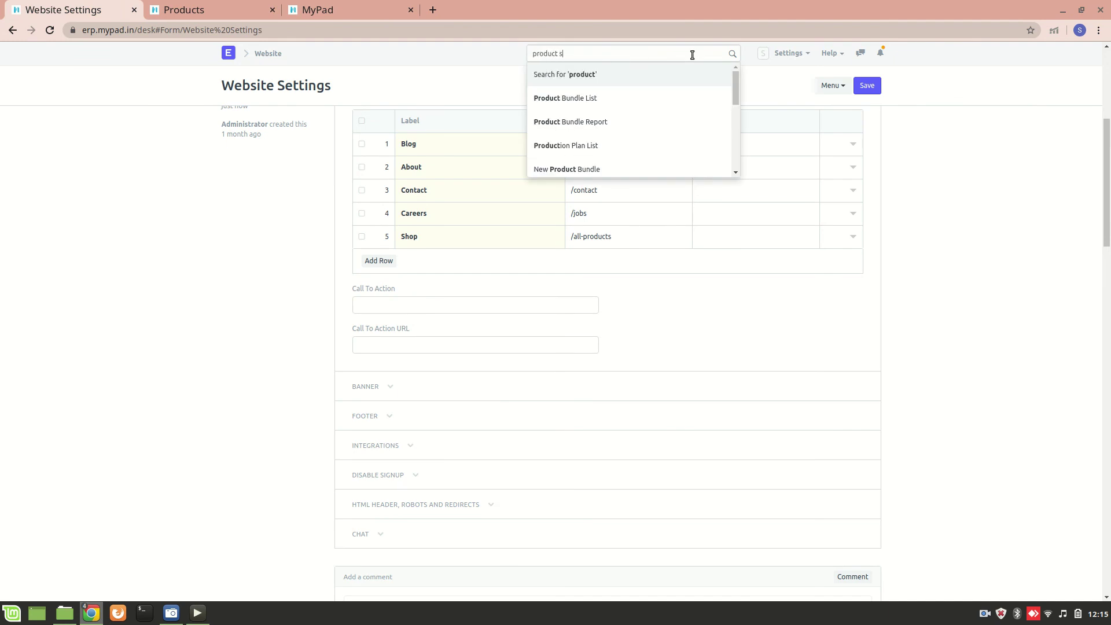
left_click(696, 99)
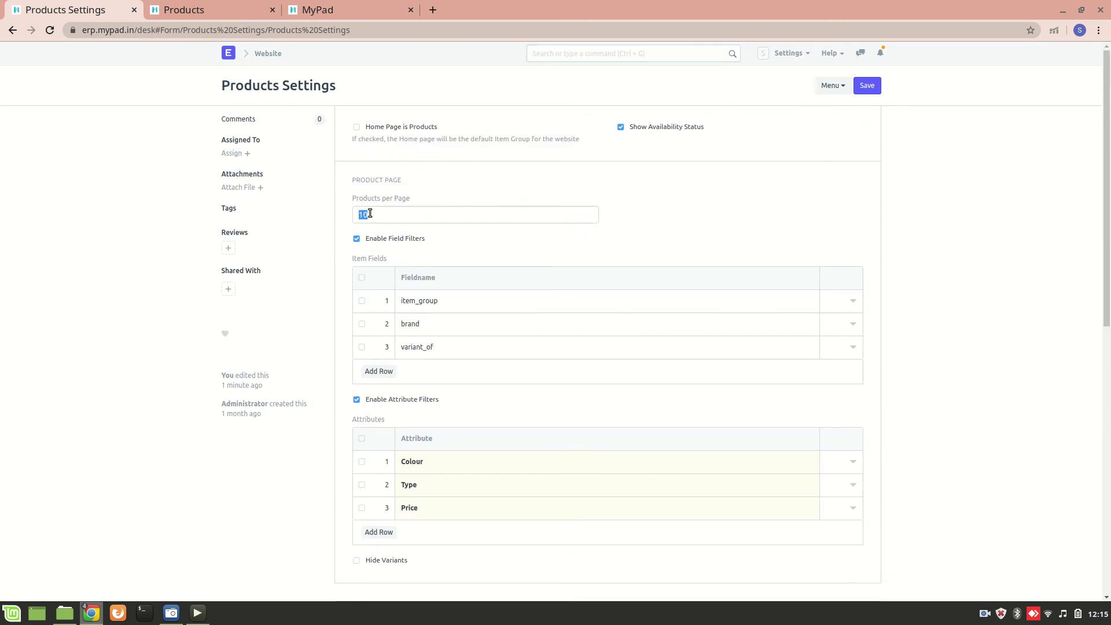
type("5")
left_click(868, 86)
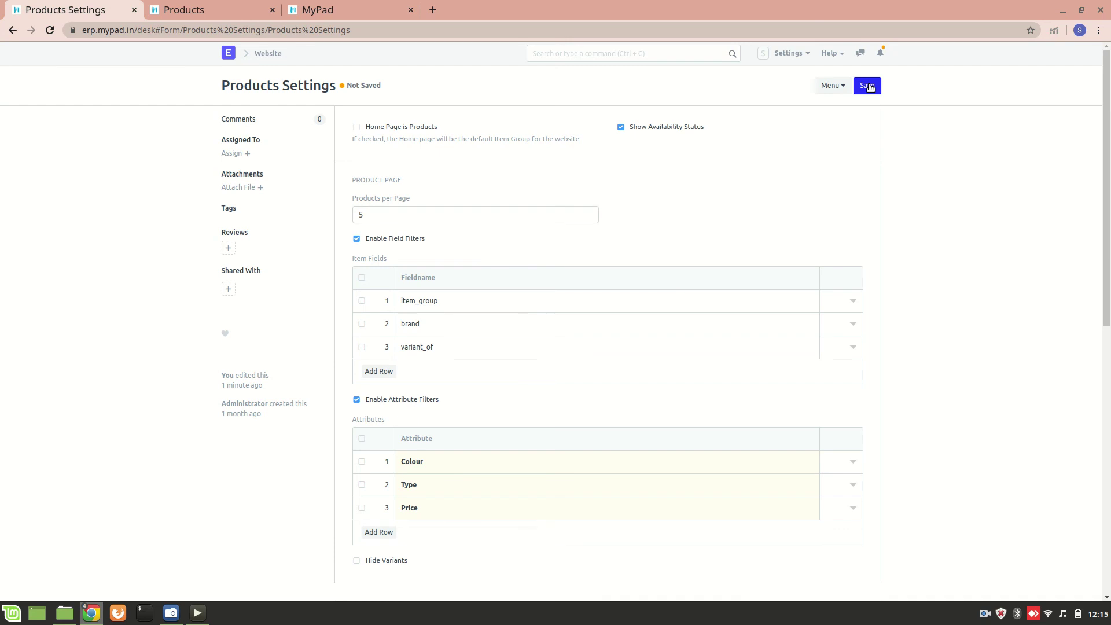
left_click(210, 5)
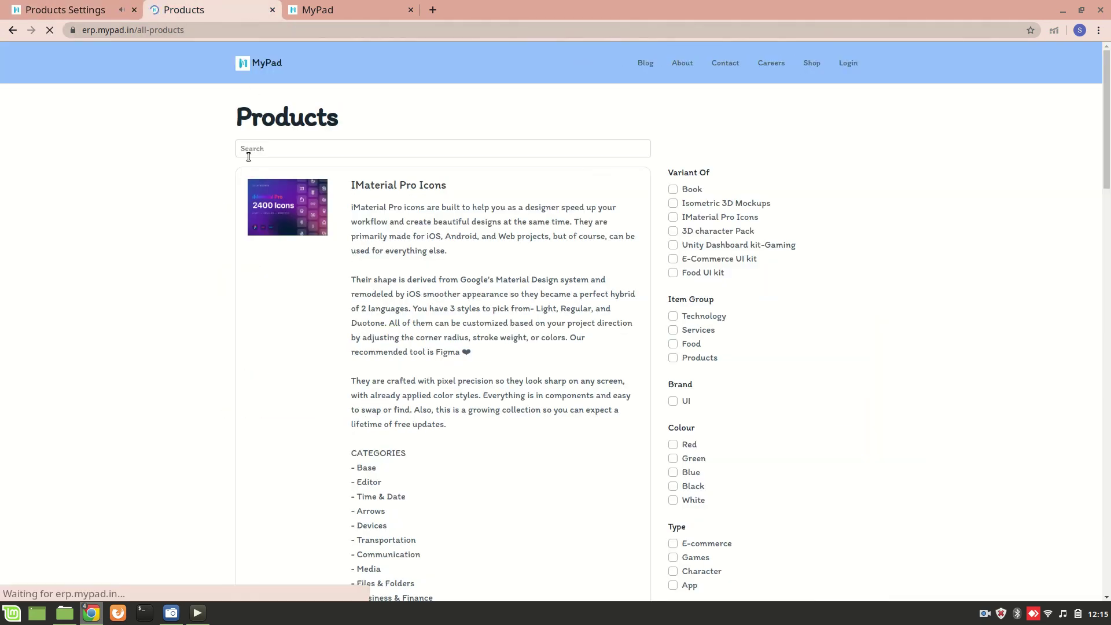
Scroll the reloaded product listing to confirm it stops after five items with a Next link
scroll(245, 251, "down", 7)
scroll(244, 251, "down", 12)
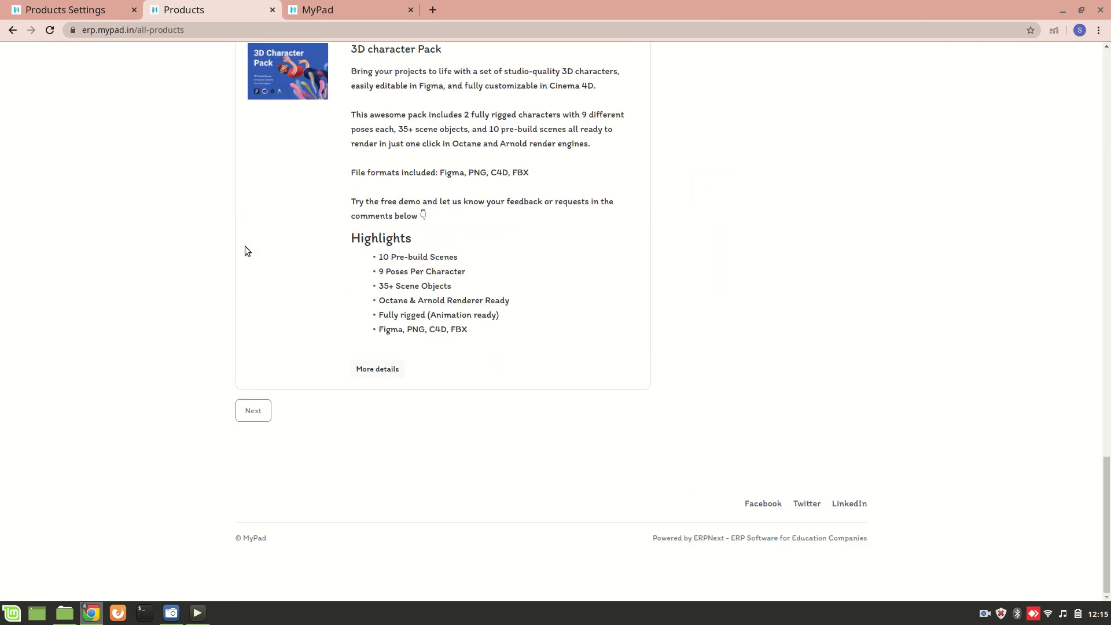
scroll(245, 251, "up", 4)
scroll(244, 250, "up", 9)
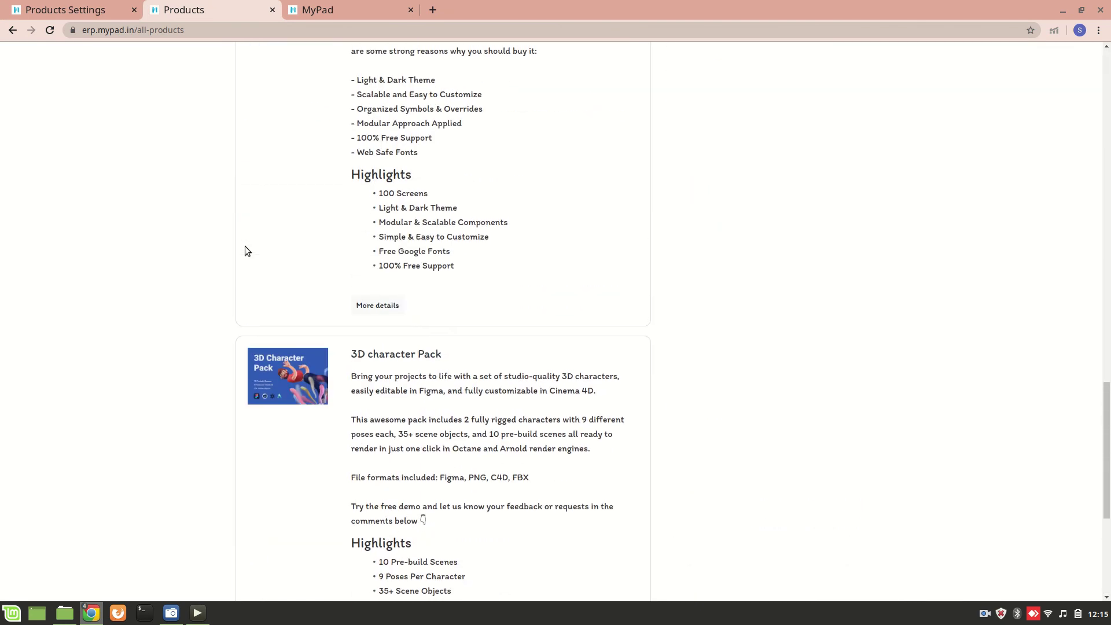
scroll(245, 249, "up", 15)
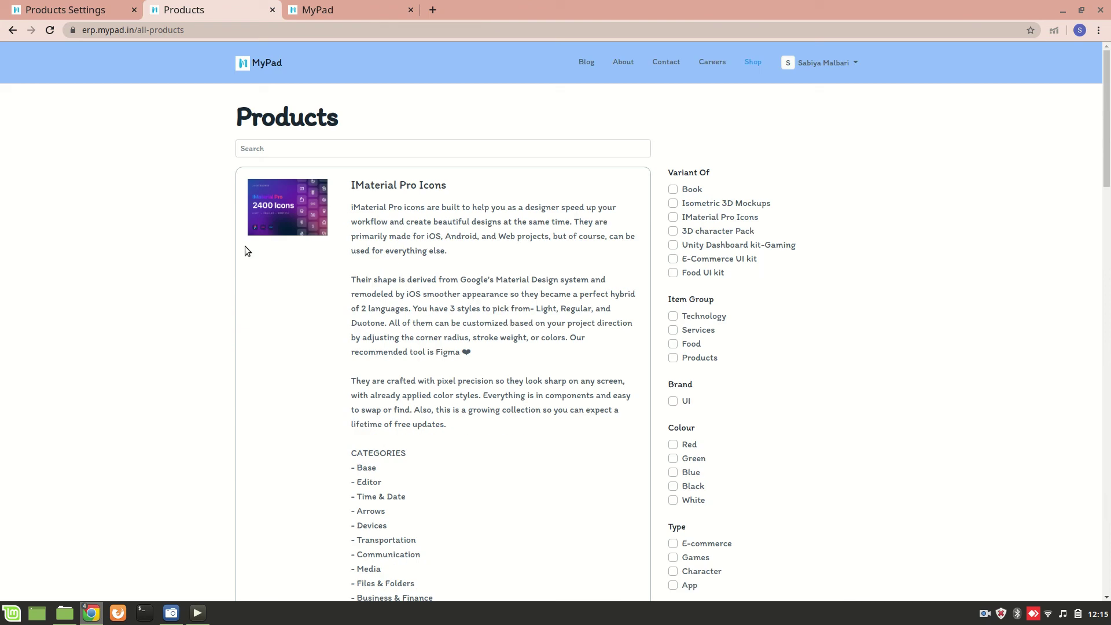
left_click(73, 7)
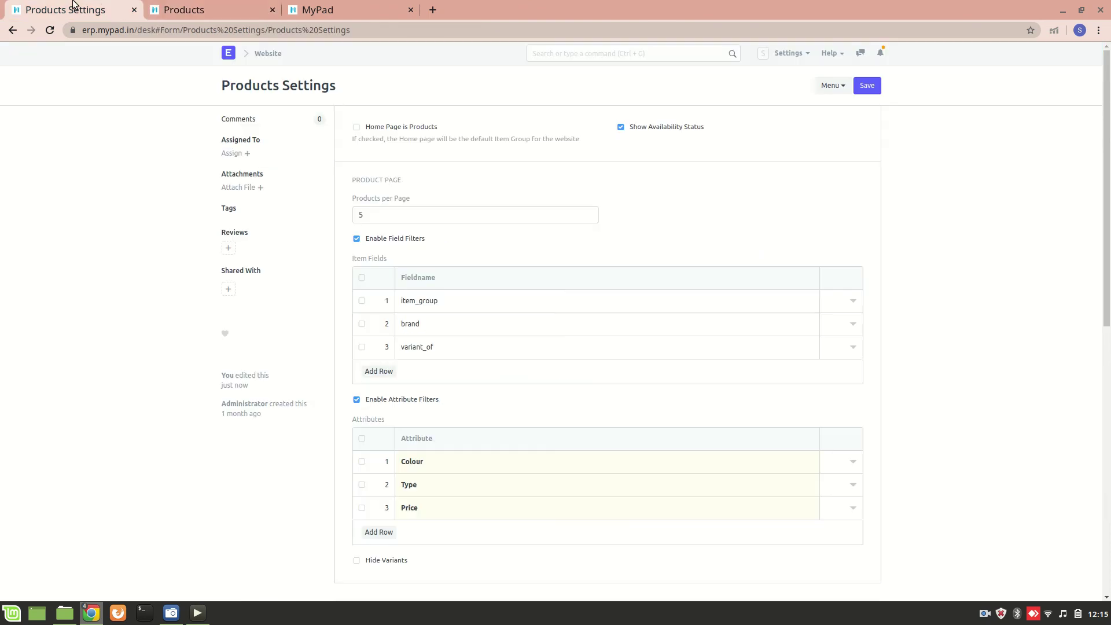
Compare the product listing against Products Settings, finishing on the Products Settings form
left_click(158, 5)
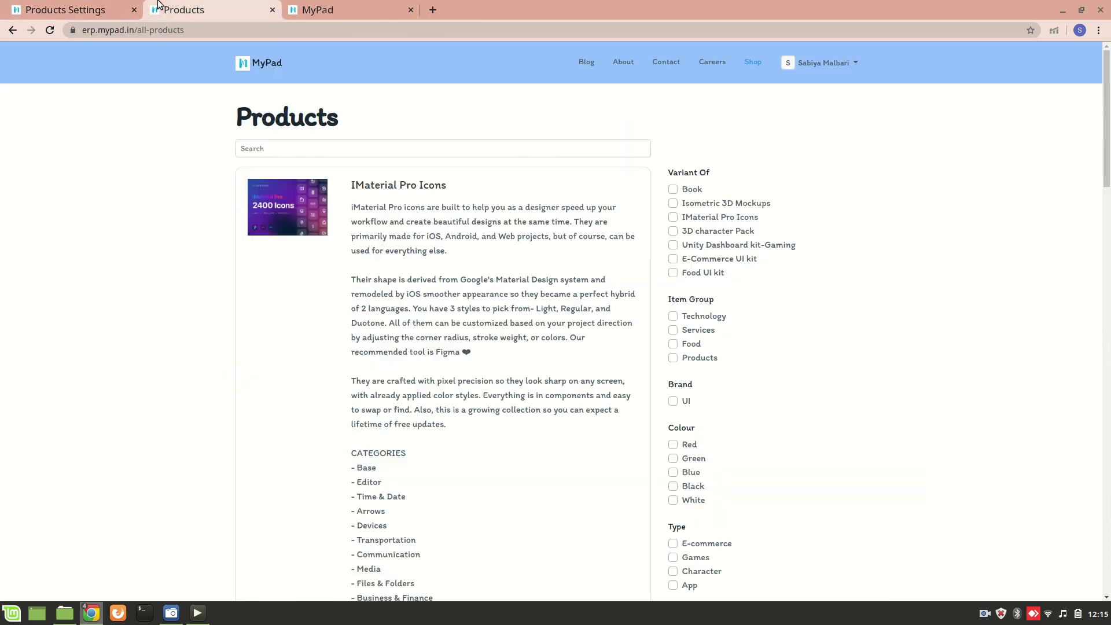
left_click(91, 3)
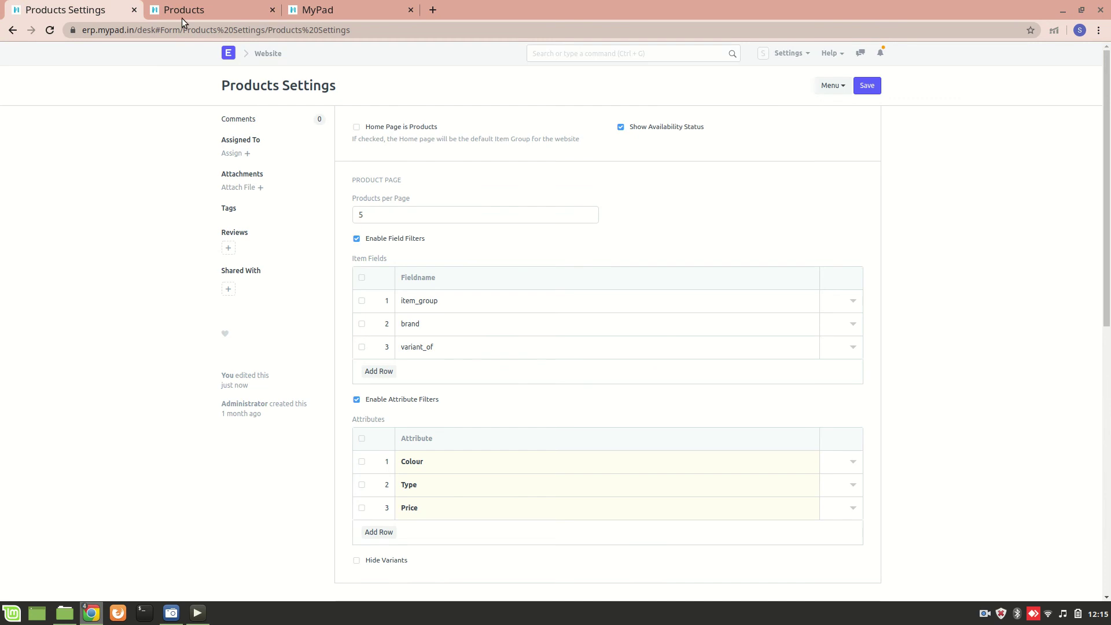
left_click(243, 4)
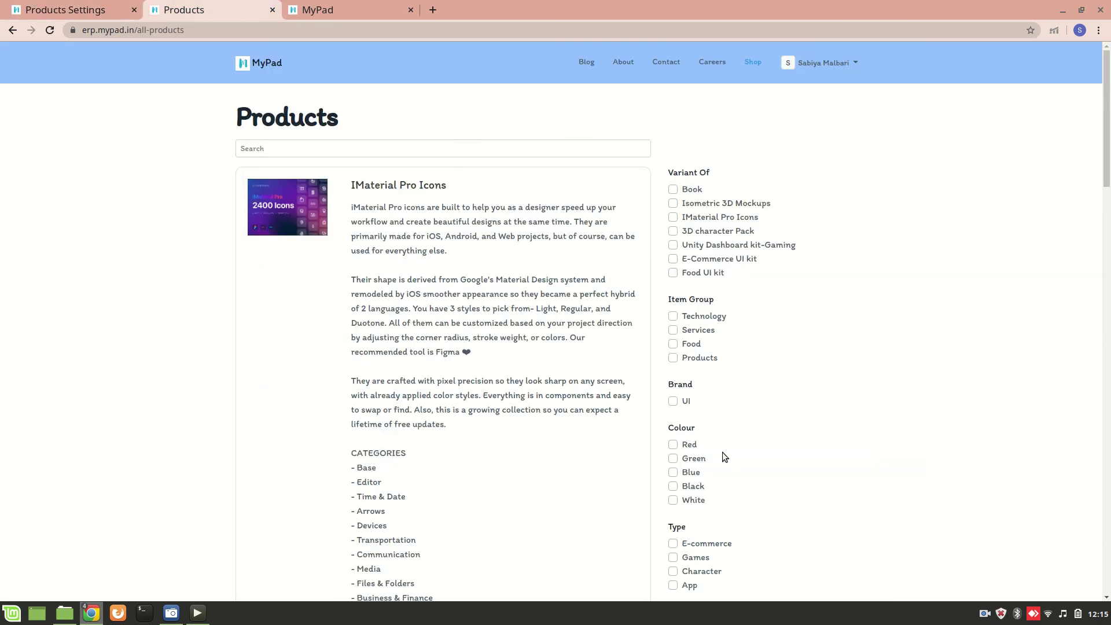
left_click(90, 6)
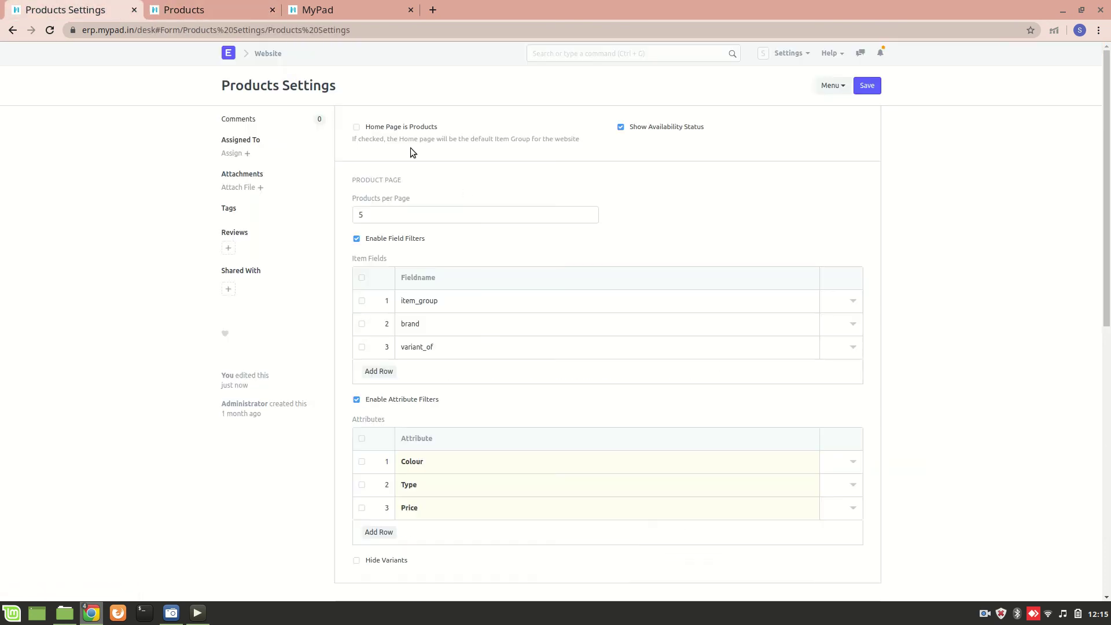